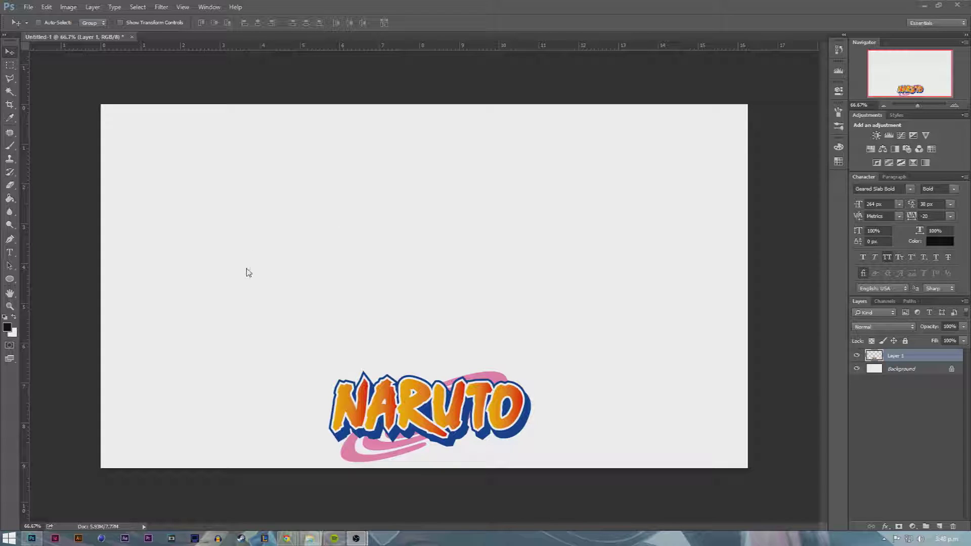
Step: Type NARUTO as a text layer and move it to the upper centre above the logo
{"action": "left_click", "coordinate": [10, 254]}
{"action": "left_click", "coordinate": [337, 177]}
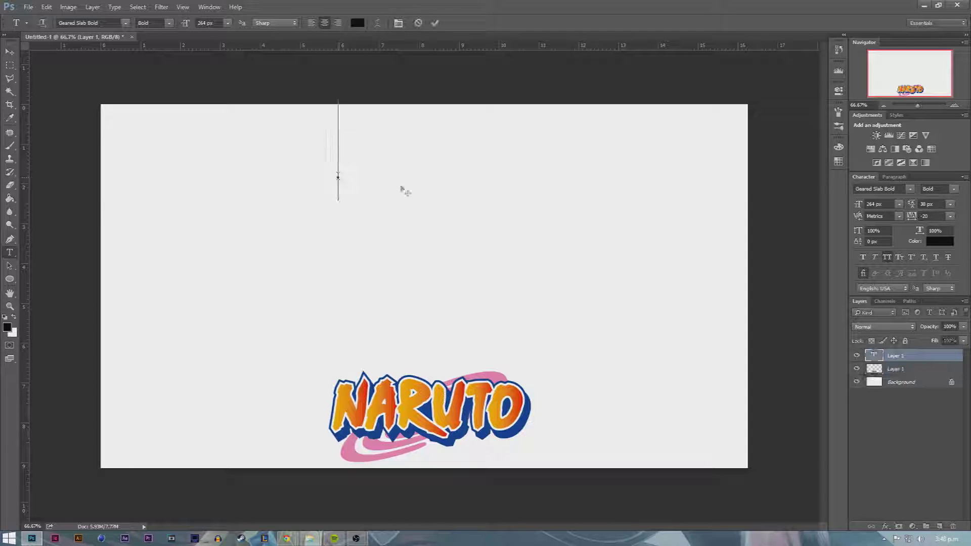
{"action": "type", "text": "NARUTO"}
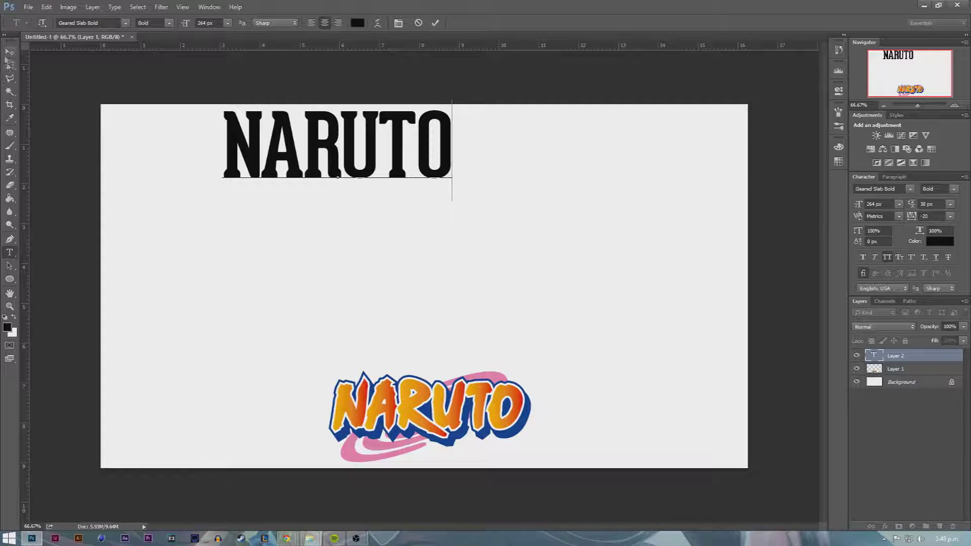
{"action": "left_click", "coordinate": [9, 52]}
{"action": "left_click_drag", "start_coordinate": [313, 136], "coordinate": [406, 210]}
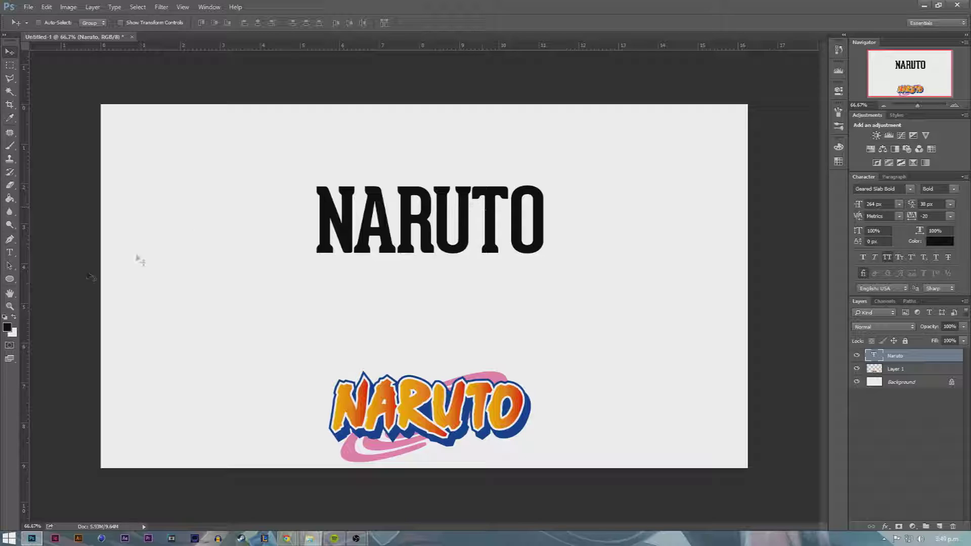
Step: Set the NARUTO text in the Ninja Naruto Regular font
{"action": "left_click", "coordinate": [9, 252]}
{"action": "left_click", "coordinate": [332, 215]}
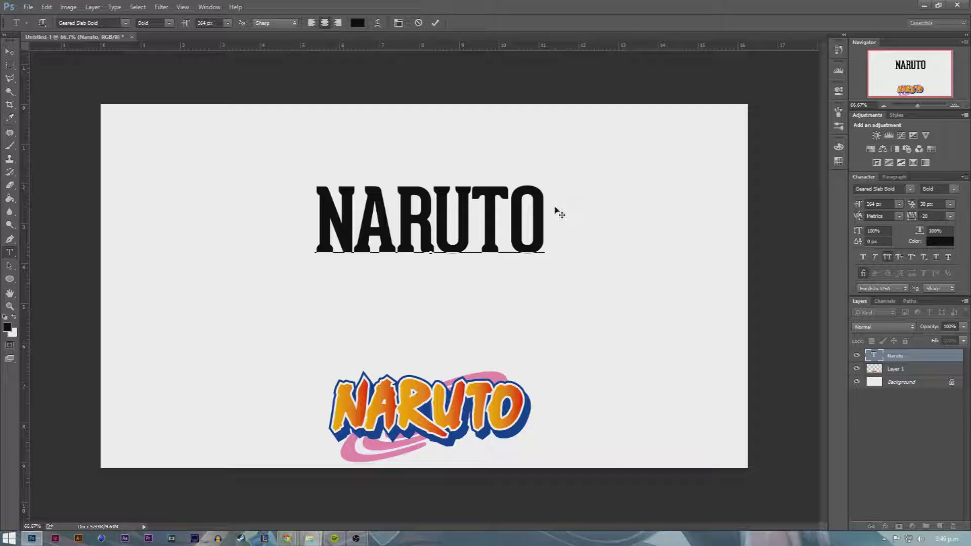
{"action": "left_click_drag", "start_coordinate": [529, 223], "coordinate": [77, 218]}
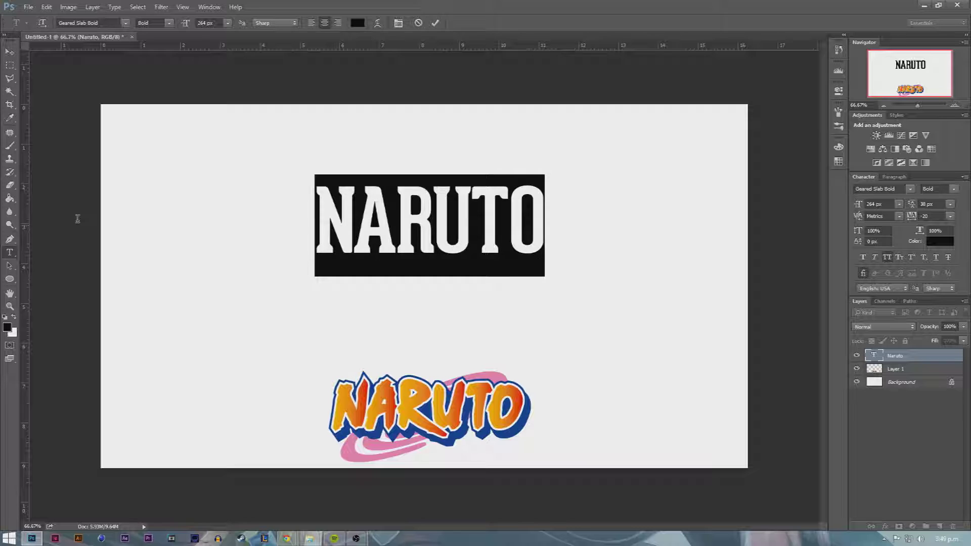
{"action": "left_click", "coordinate": [125, 22]}
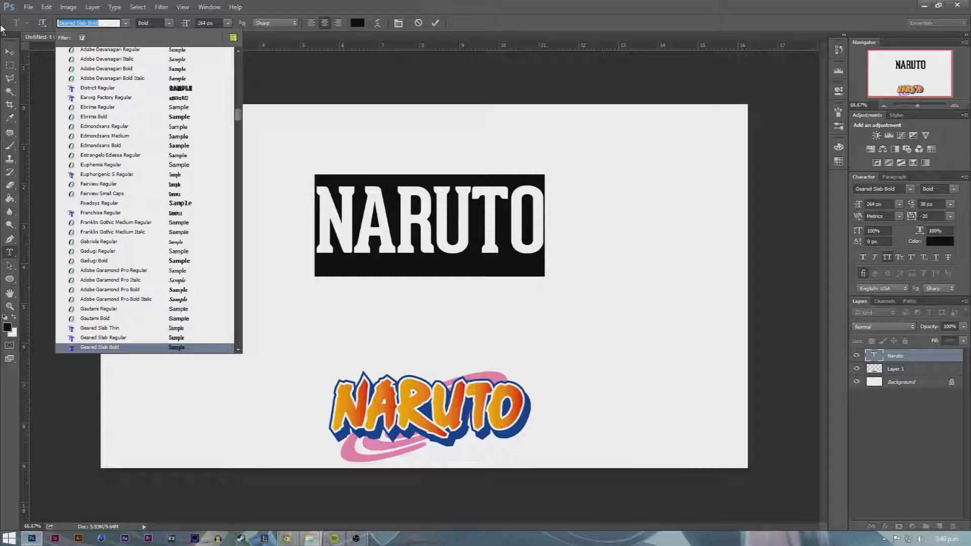
{"action": "type", "text": "Nin"}
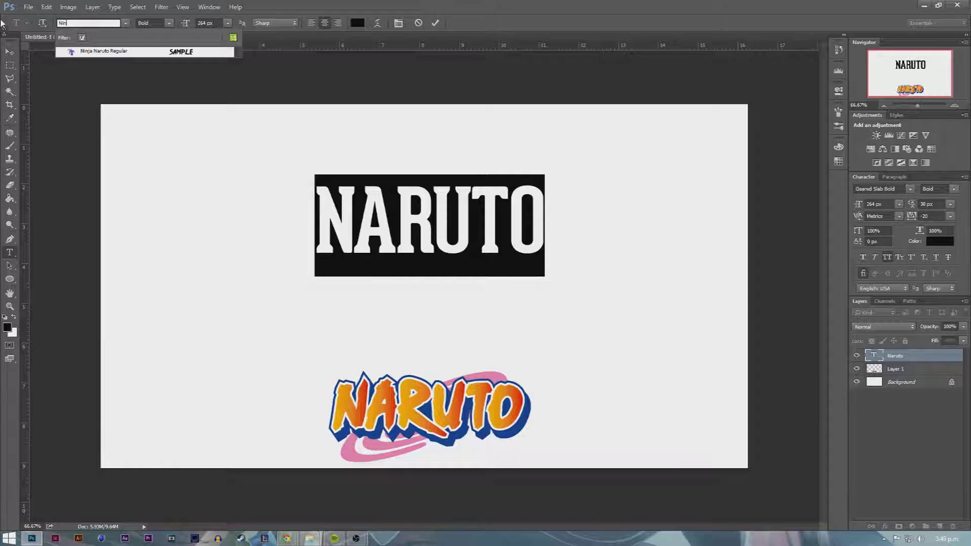
{"action": "left_click", "coordinate": [126, 52]}
{"action": "left_click", "coordinate": [503, 217]}
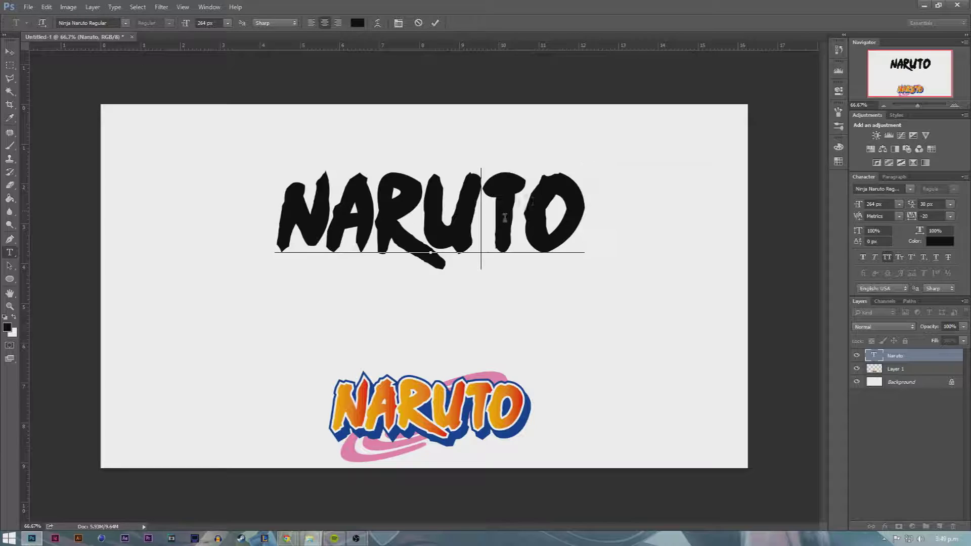
{"action": "key", "text": "ctrl+a"}
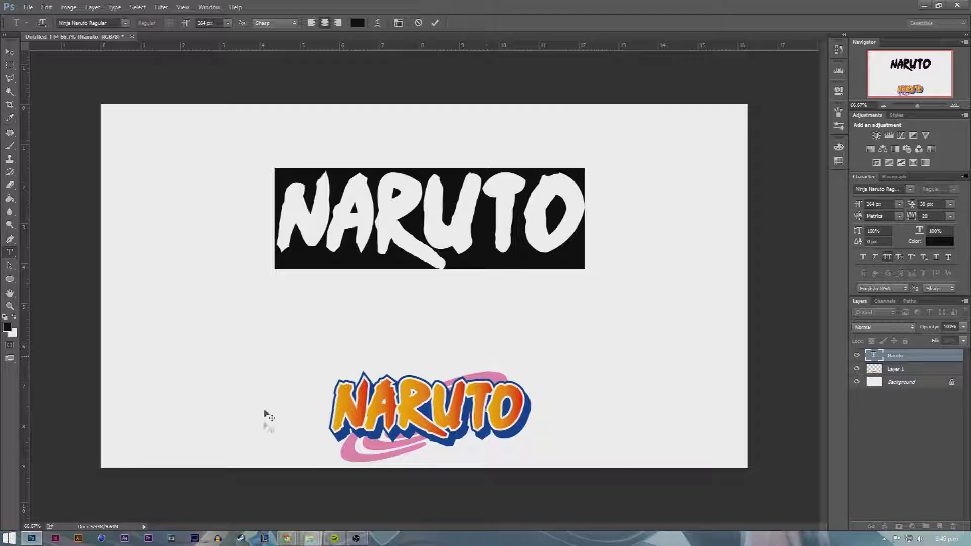
{"action": "left_click", "coordinate": [518, 221]}
{"action": "key", "text": "ctrl+a"}
Step: Try letter tracking -40, then revert it to -20
{"action": "left_click", "coordinate": [934, 216]}
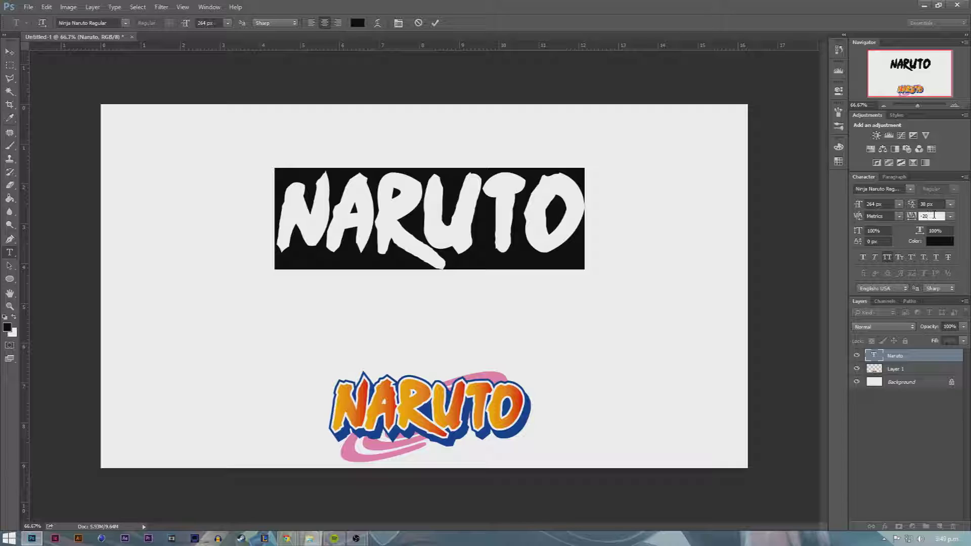
{"action": "type", "text": "-40"}
{"action": "key", "text": "Return"}
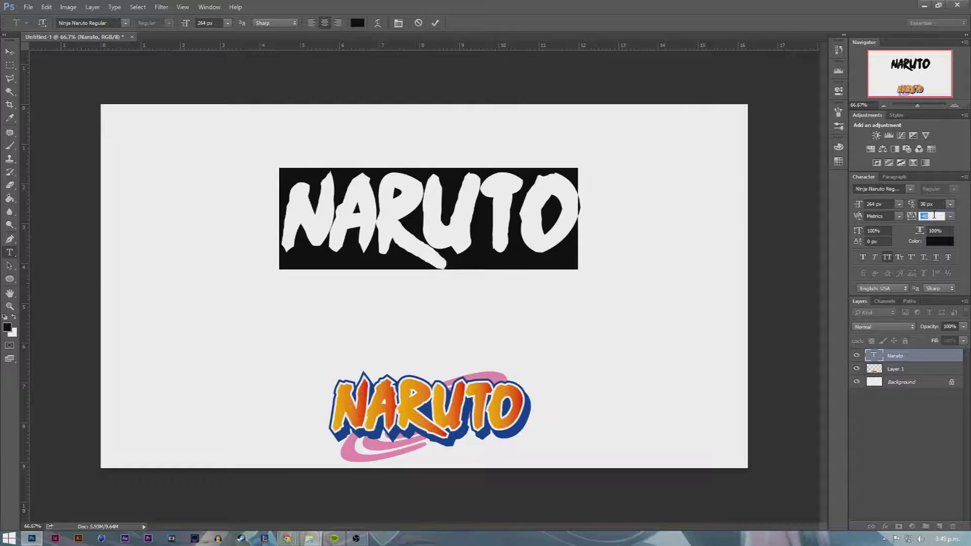
{"action": "key", "text": "ctrl+z"}
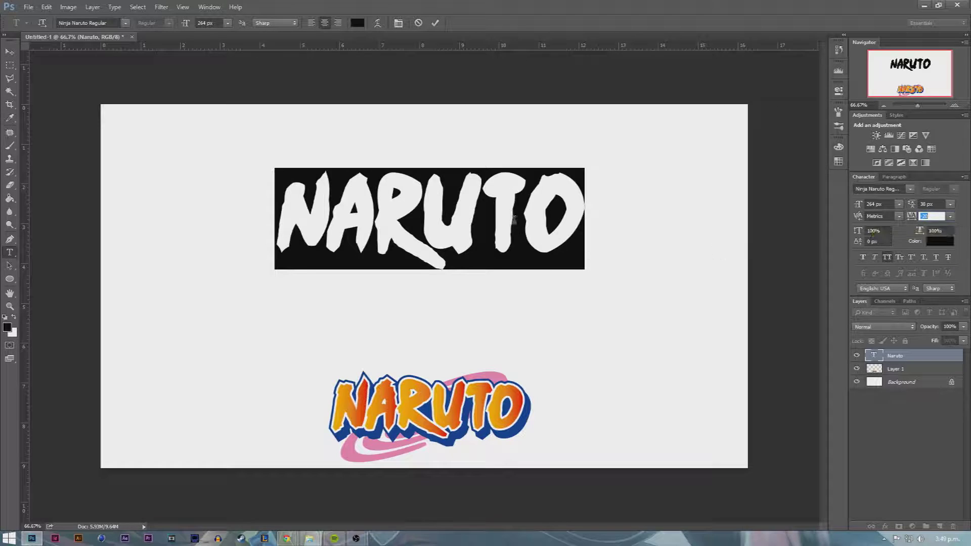
{"action": "left_click", "coordinate": [514, 220]}
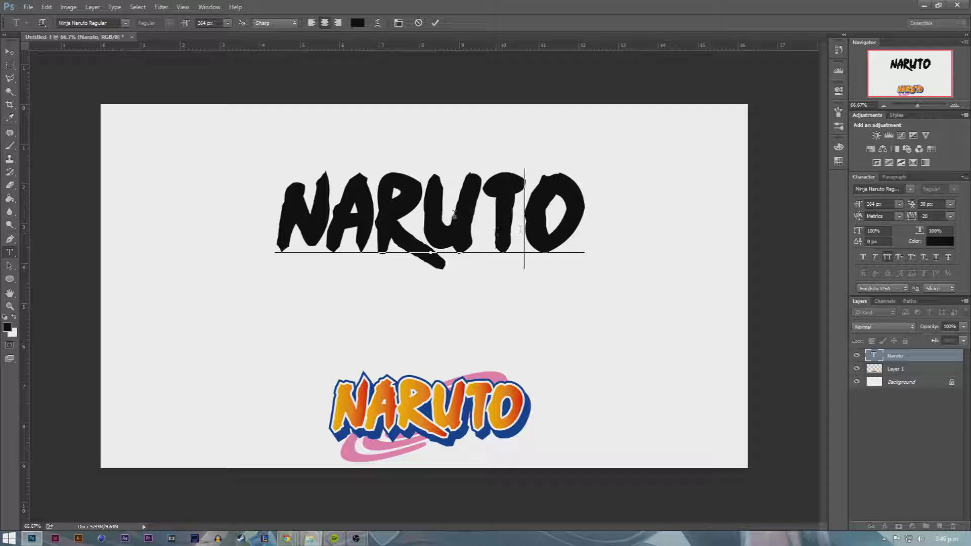
{"action": "key", "text": "ctrl+a"}
Step: Colour the text orange #ff7200 and duplicate the Naruto layer
{"action": "left_click", "coordinate": [358, 23]}
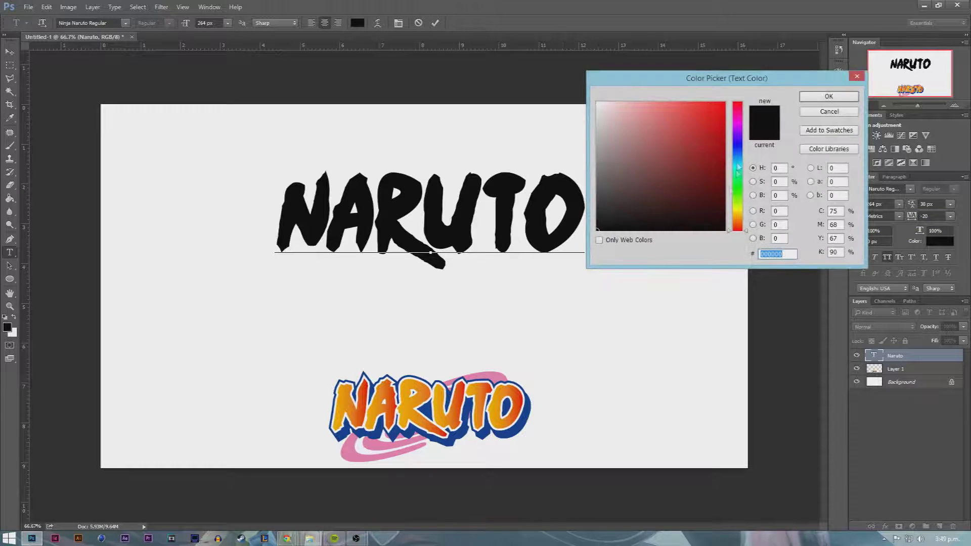
{"action": "left_click_drag", "start_coordinate": [743, 226], "coordinate": [741, 220]}
{"action": "left_click", "coordinate": [718, 109]}
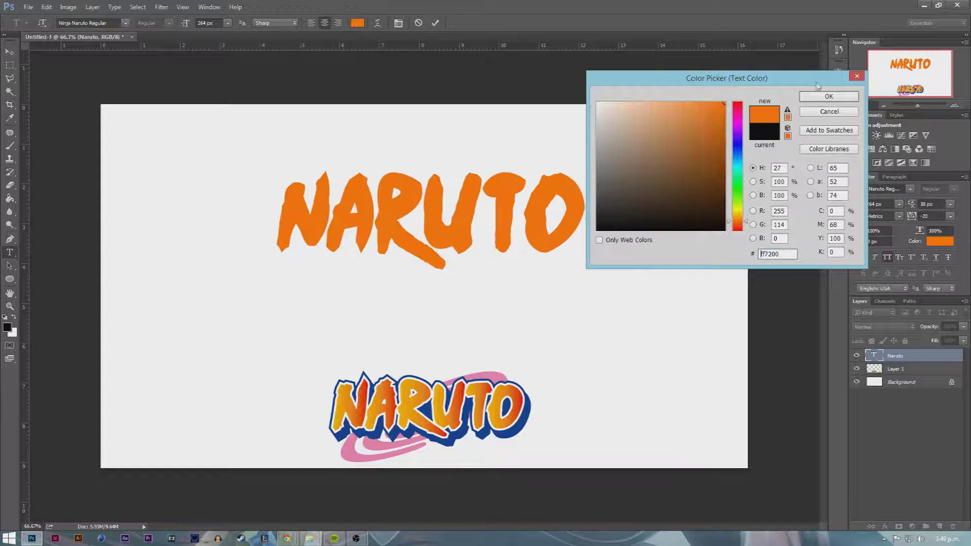
{"action": "left_click", "coordinate": [828, 96]}
{"action": "left_click", "coordinate": [10, 52]}
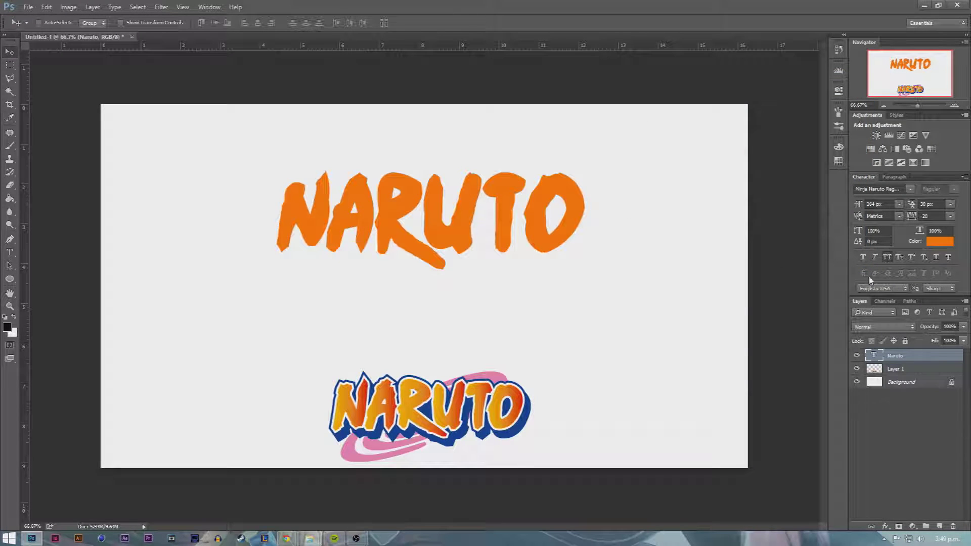
{"action": "left_click_drag", "start_coordinate": [910, 360], "coordinate": [939, 527]}
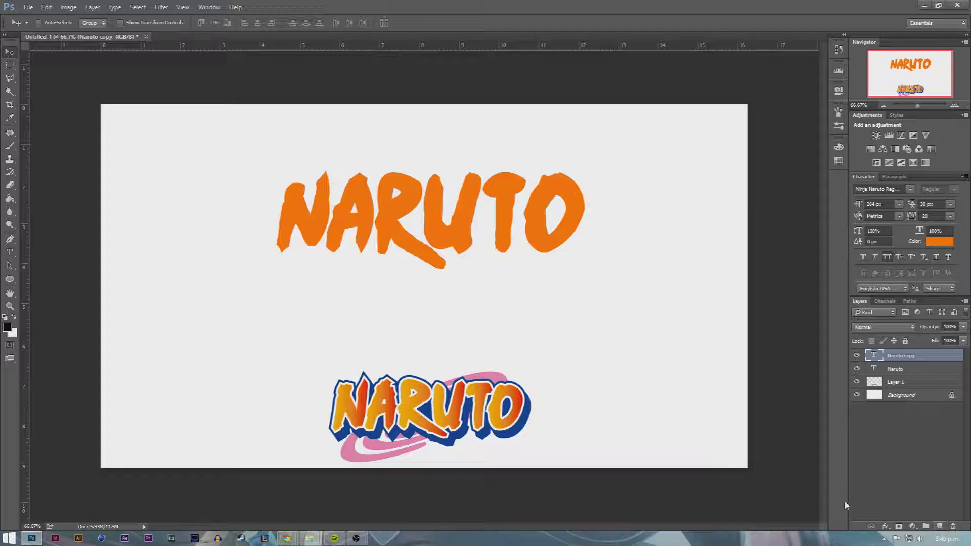
Step: Offset the duplicate NARUTO down and to the right with Free Transform
{"action": "key", "text": "ctrl+t"}
{"action": "key", "text": "shift+Down"}
{"action": "key", "text": "shift+Down"}
{"action": "key", "text": "shift+Right"}
{"action": "key", "text": "shift+Right"}
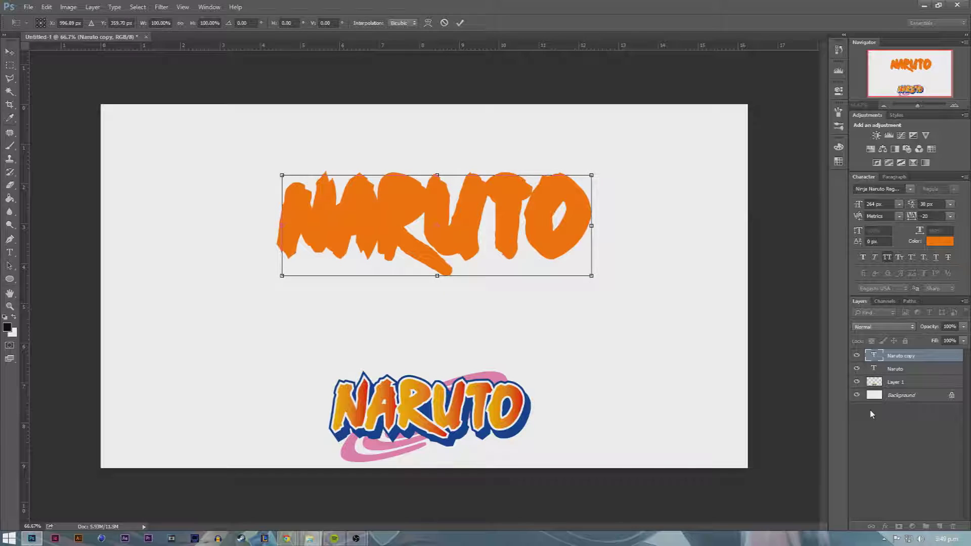
{"action": "key", "text": "Return"}
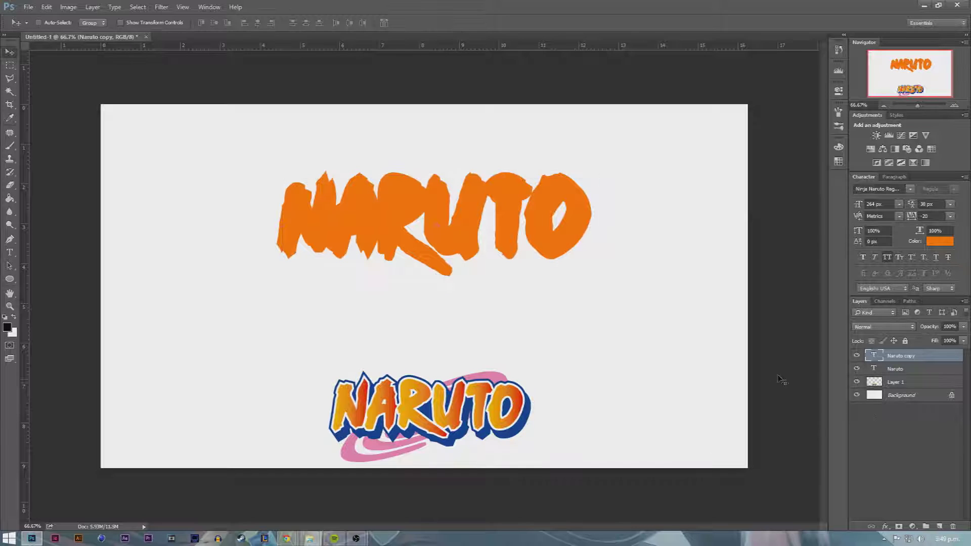
Step: Recolour the copy blue #1a3a8e, sampled from the logo outline
{"action": "left_click", "coordinate": [857, 368]}
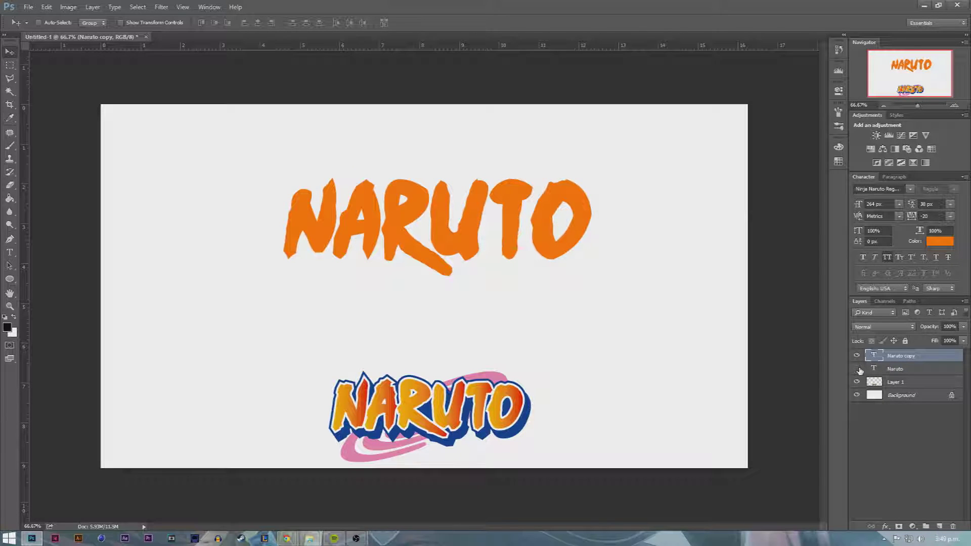
{"action": "left_click", "coordinate": [10, 253]}
{"action": "left_click", "coordinate": [399, 223]}
{"action": "key", "text": "ctrl+a"}
{"action": "left_click", "coordinate": [357, 22]}
{"action": "left_click", "coordinate": [511, 430]}
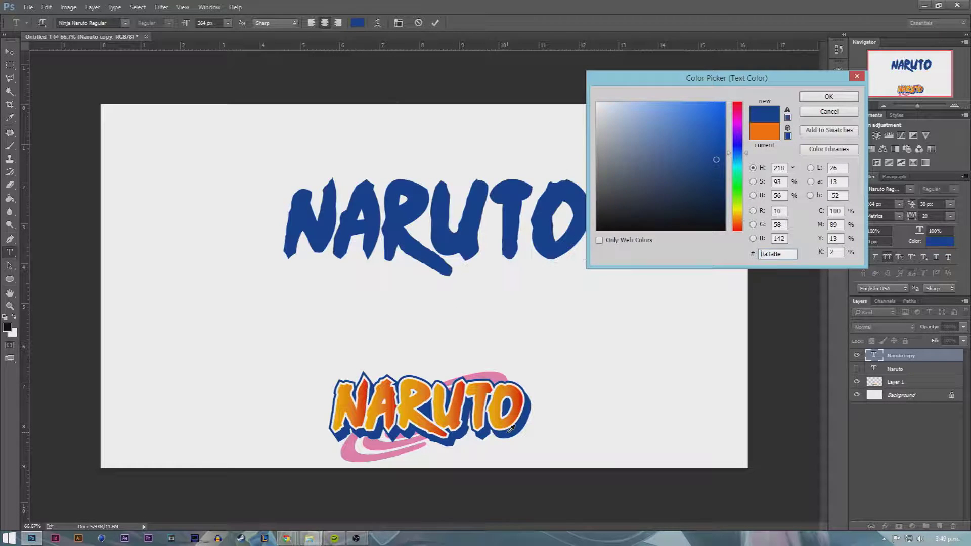
{"action": "left_click", "coordinate": [842, 97]}
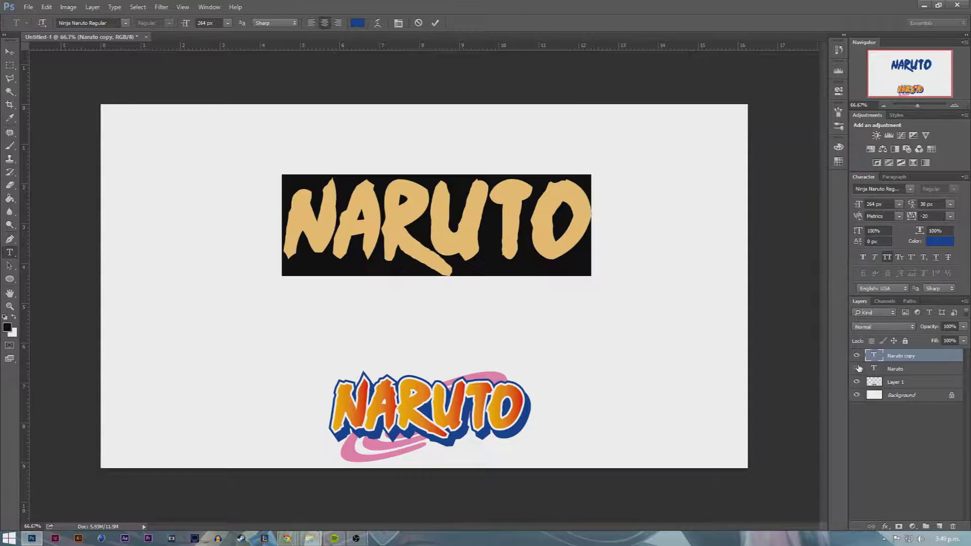
Step: Stack the orange NARUTO above the blue copy and name the copy Naruto Shadow
{"action": "left_click", "coordinate": [857, 369]}
{"action": "left_click", "coordinate": [885, 370]}
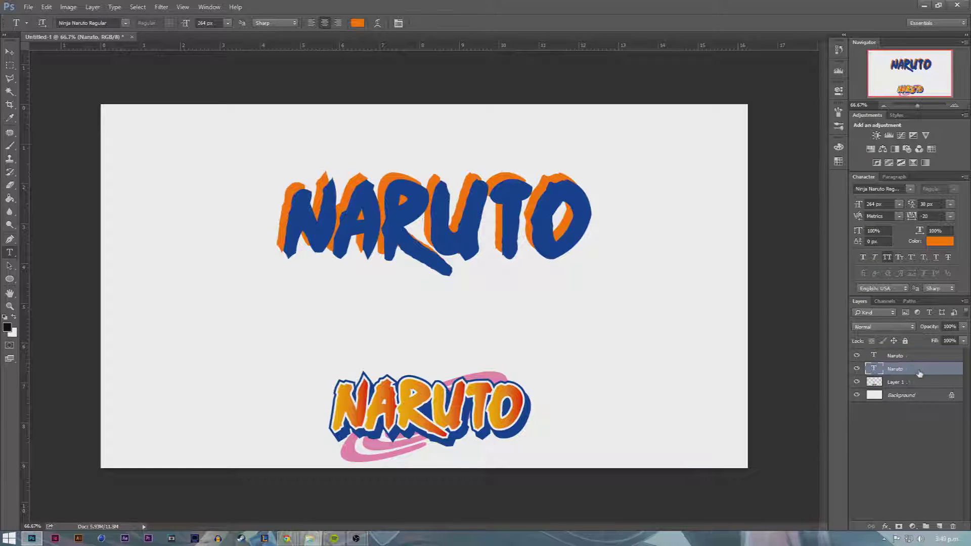
{"action": "left_click_drag", "start_coordinate": [912, 377], "coordinate": [910, 354]}
{"action": "double_click", "coordinate": [896, 368]}
{"action": "type", "text": "Naruto"}
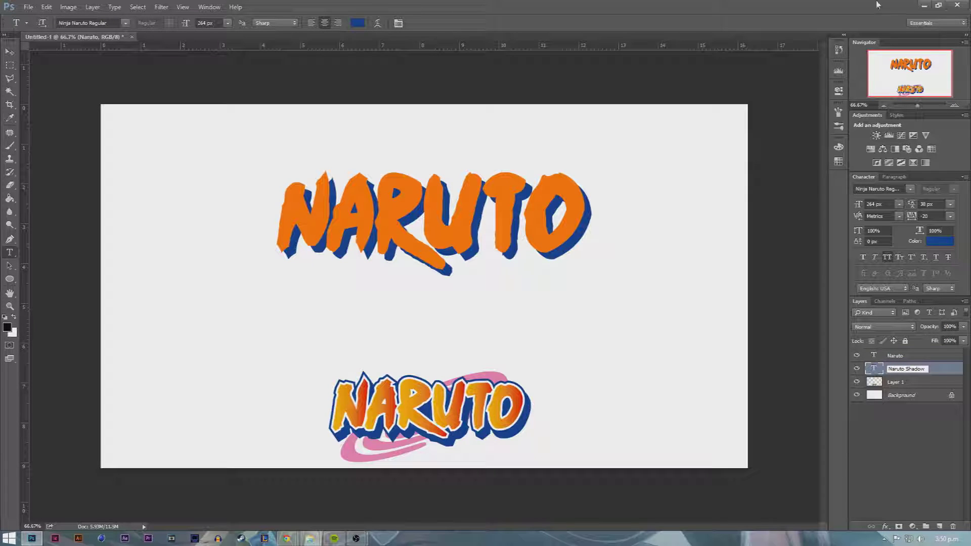
{"action": "key", "text": "Return"}
{"action": "left_click", "coordinate": [916, 357]}
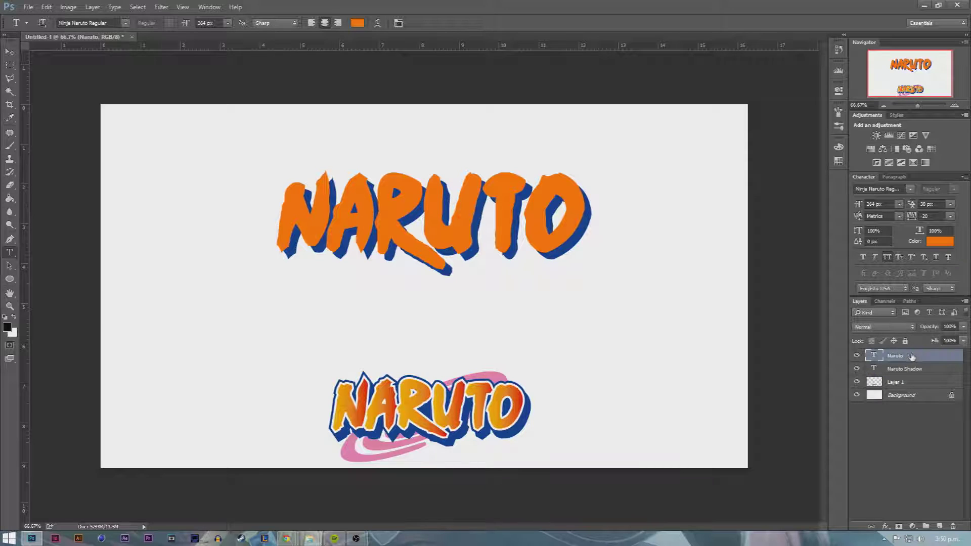
Step: Rename the top orange layer Main Naruto
{"action": "double_click", "coordinate": [903, 356]}
{"action": "type", "text": "Main"}
{"action": "key", "text": "Return"}
{"action": "left_click", "coordinate": [936, 368]}
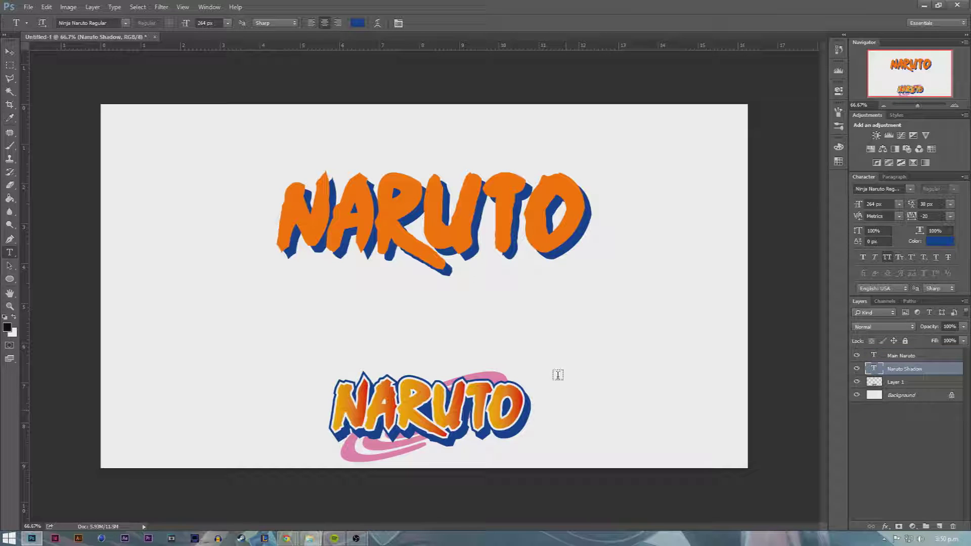
Step: Give Main Naruto a 6 px white #ffffff inside stroke and duplicate the layer
{"action": "double_click", "coordinate": [930, 358]}
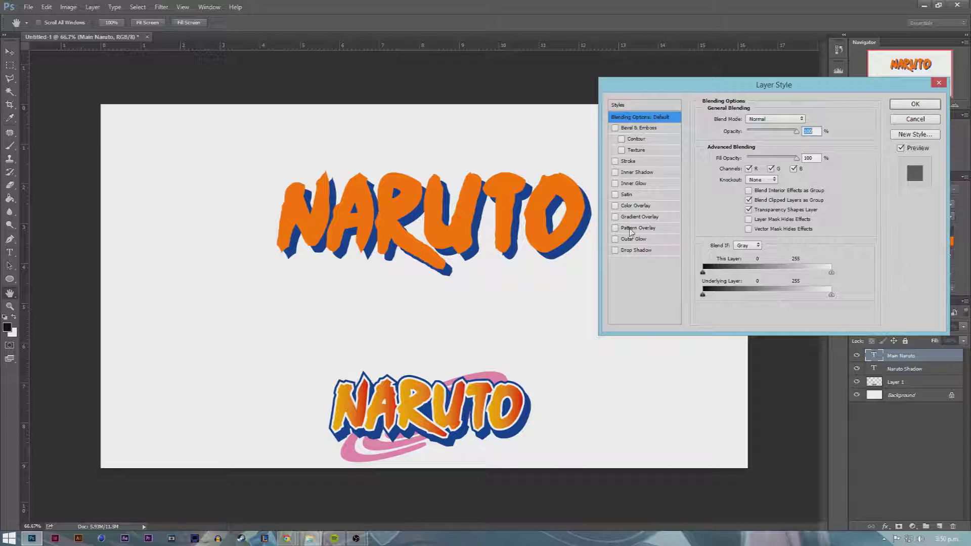
{"action": "left_click", "coordinate": [615, 161]}
{"action": "left_click", "coordinate": [632, 162]}
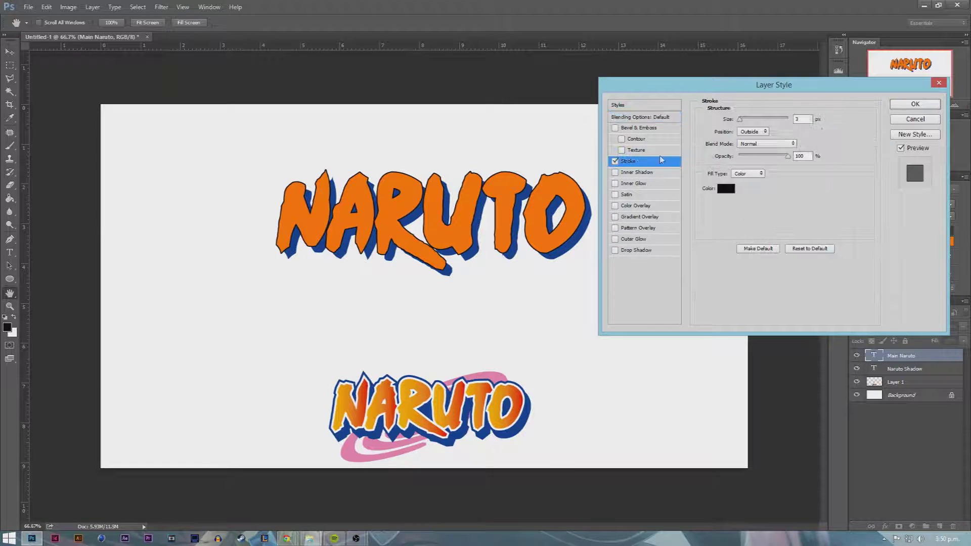
{"action": "left_click", "coordinate": [754, 132]}
{"action": "left_click", "coordinate": [751, 143]}
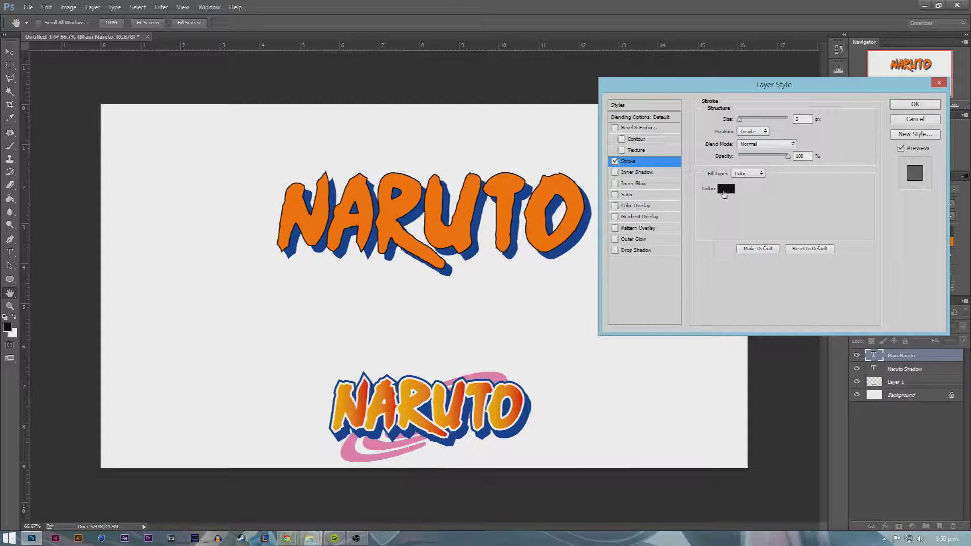
{"action": "left_click", "coordinate": [724, 190]}
{"action": "type", "text": "ffffff"}
{"action": "left_click", "coordinate": [842, 101]}
{"action": "double_click", "coordinate": [803, 118]}
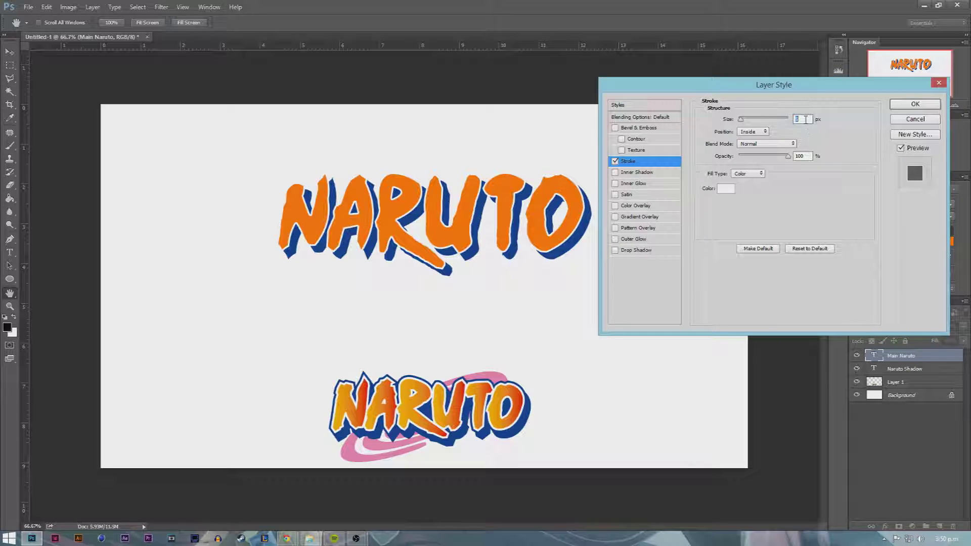
{"action": "left_click", "coordinate": [915, 104]}
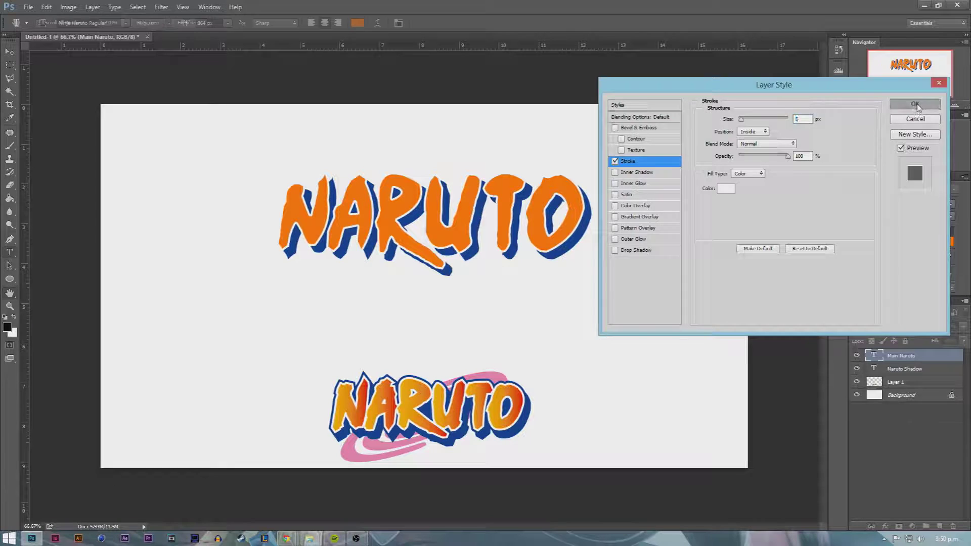
{"action": "left_click_drag", "start_coordinate": [923, 359], "coordinate": [938, 526]}
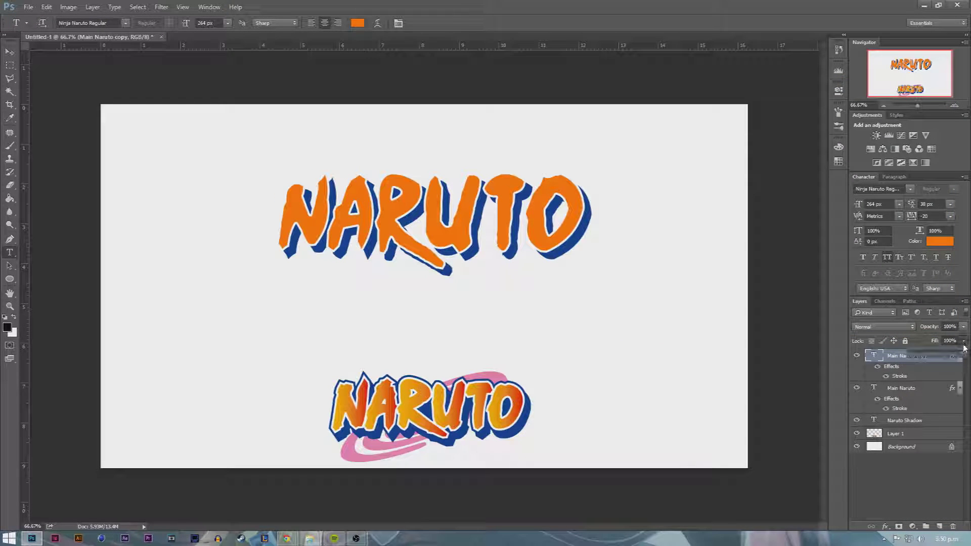
Step: Change Main Naruto copy's stroke to the logo's blue, positioned outside the letters
{"action": "double_click", "coordinate": [900, 377]}
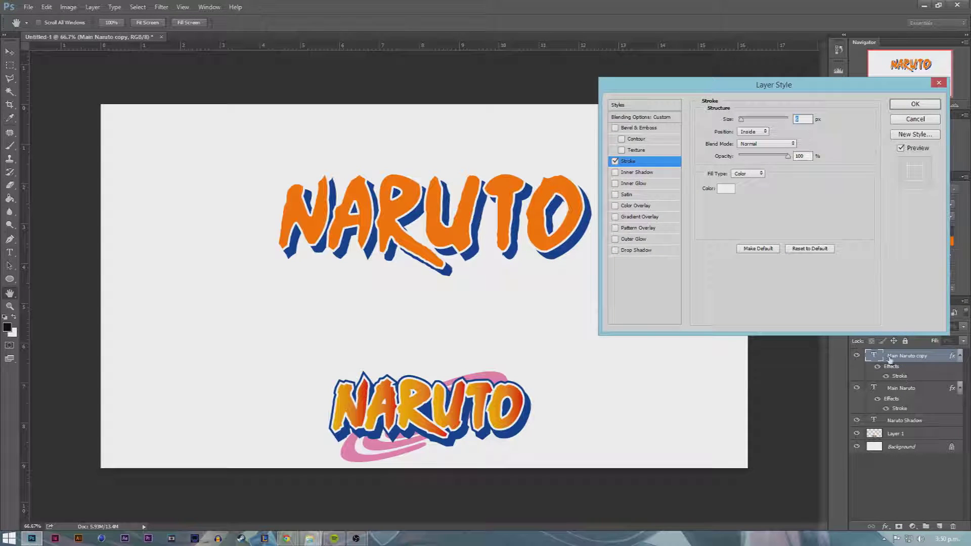
{"action": "left_click", "coordinate": [728, 189]}
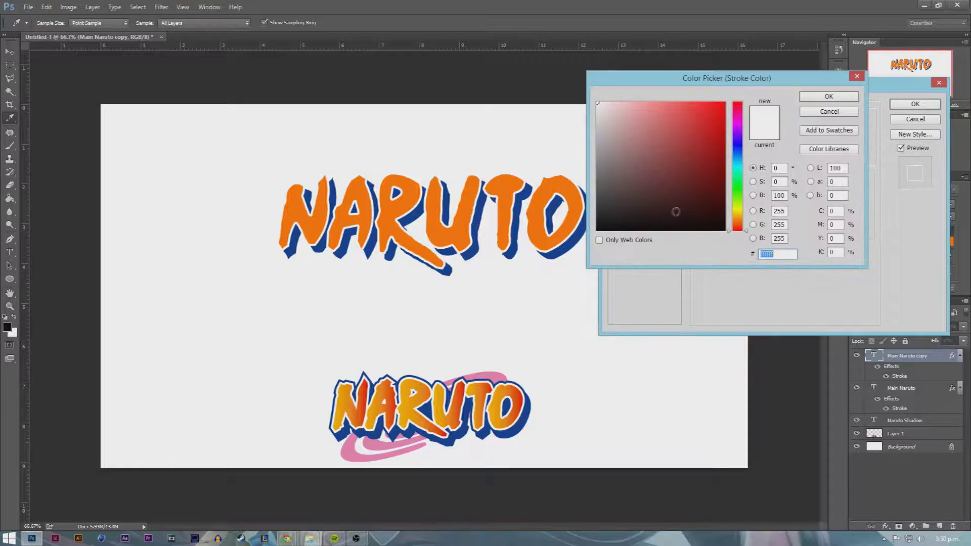
{"action": "left_click", "coordinate": [563, 246]}
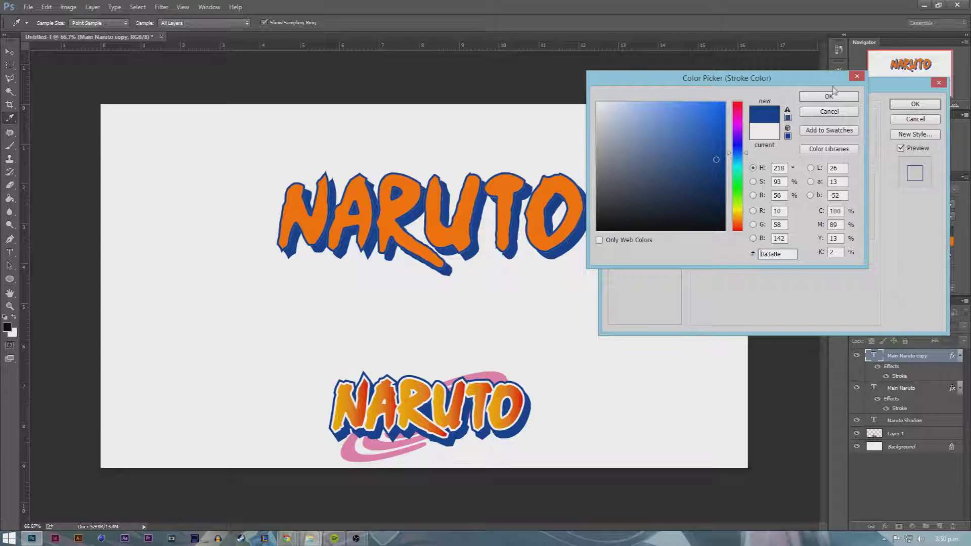
{"action": "left_click", "coordinate": [832, 96]}
{"action": "left_click", "coordinate": [753, 132]}
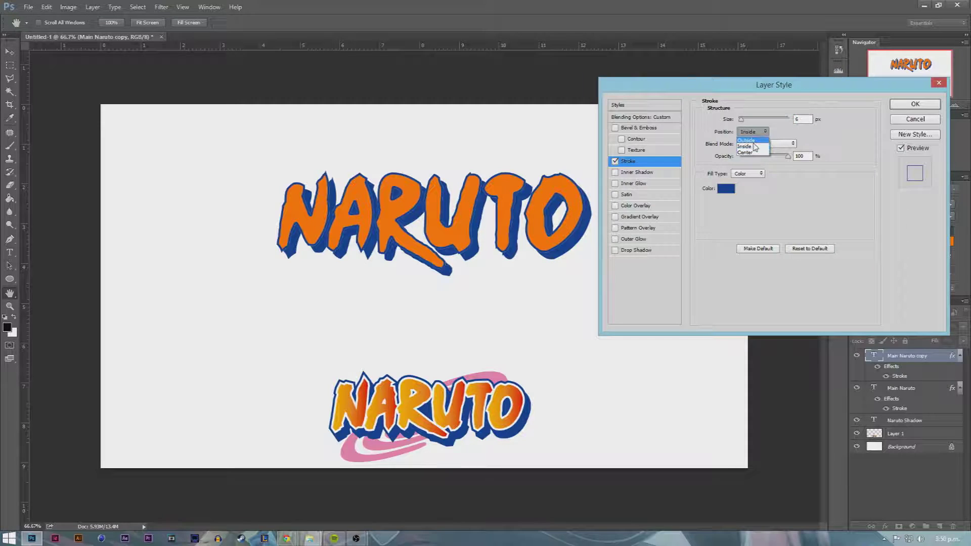
{"action": "left_click", "coordinate": [753, 141]}
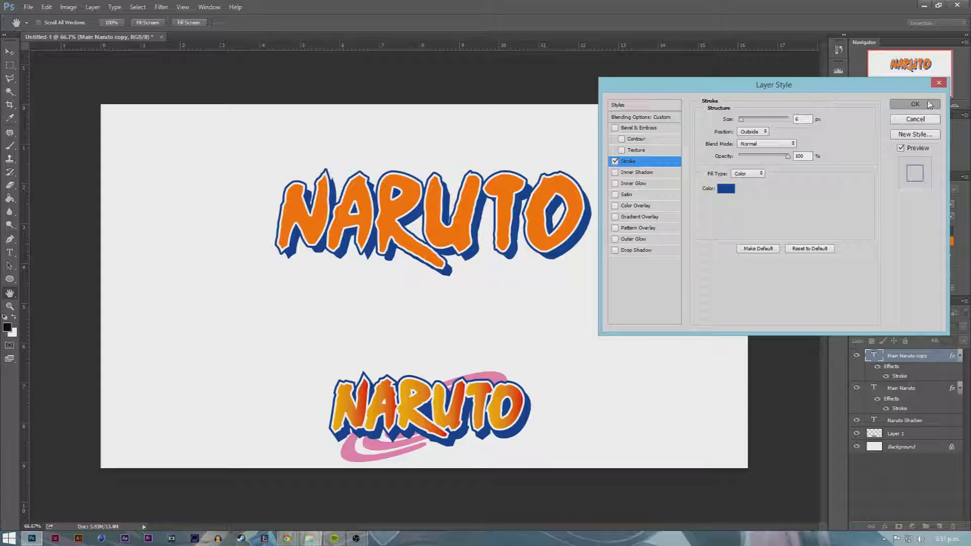
{"action": "left_click", "coordinate": [930, 105]}
{"action": "key", "text": "t"}
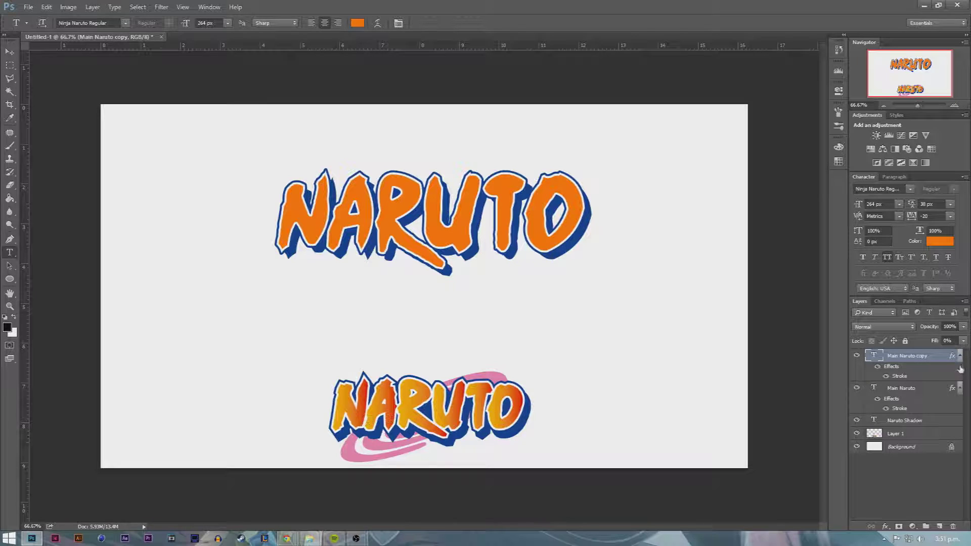
{"action": "left_click", "coordinate": [903, 388]}
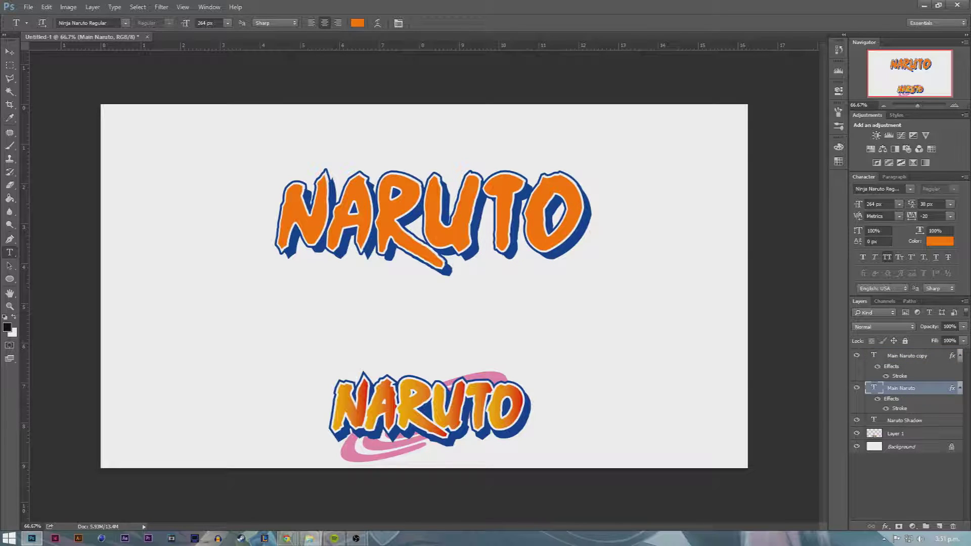
Step: Nudge the Naruto Shadow layer with the arrow keys until its offset looks right
{"action": "left_click", "coordinate": [906, 355]}
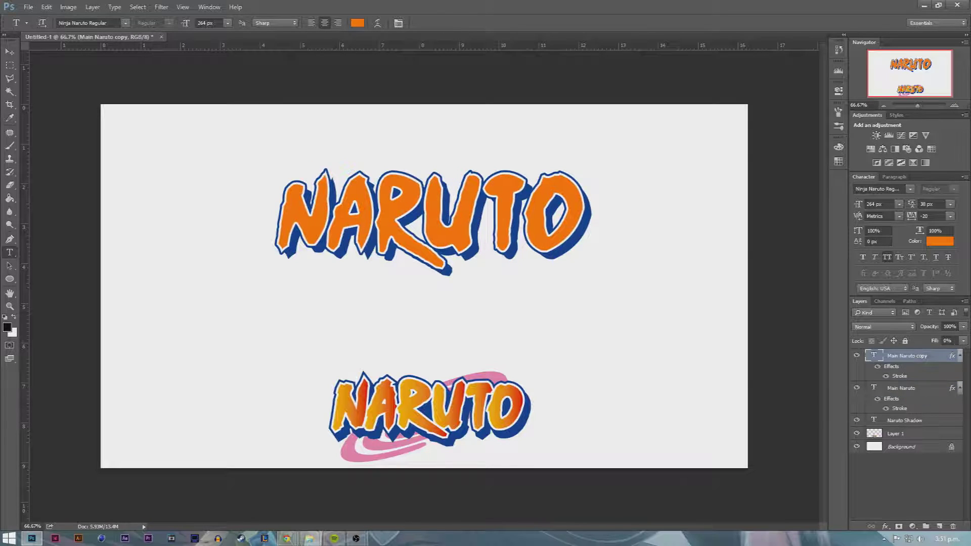
{"action": "left_click", "coordinate": [918, 422]}
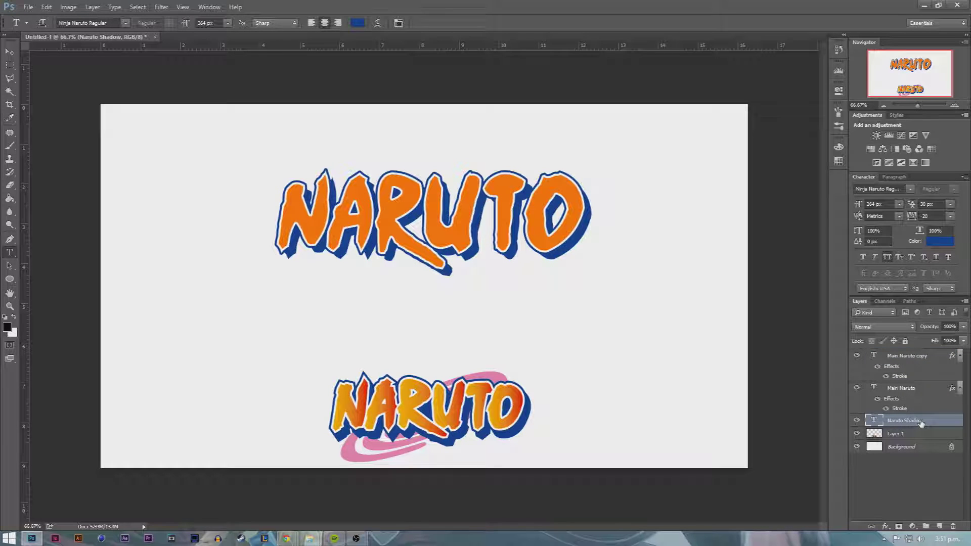
{"action": "key", "text": "ctrl+Left"}
{"action": "key", "text": "ctrl+Left"}
{"action": "key", "text": "ctrl+Left"}
{"action": "key", "text": "ctrl+Left"}
{"action": "key", "text": "ctrl+Left"}
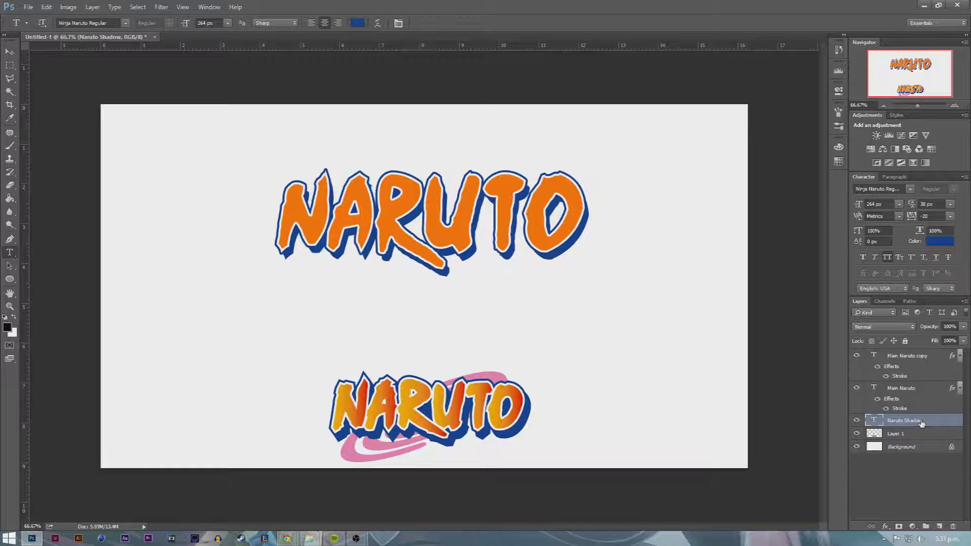
{"action": "key", "text": "ctrl+Right"}
{"action": "key", "text": "ctrl+Right"}
{"action": "key", "text": "ctrl+Down"}
{"action": "key", "text": "ctrl+Down"}
{"action": "key", "text": "ctrl+Right"}
{"action": "key", "text": "ctrl+Right"}
{"action": "key", "text": "ctrl+Down"}
{"action": "key", "text": "ctrl+Down"}
{"action": "key", "text": "ctrl+Left"}
{"action": "key", "text": "ctrl+Left"}
{"action": "key", "text": "ctrl+Up"}
{"action": "key", "text": "ctrl+Up"}
{"action": "key", "text": "ctrl+Left"}
{"action": "key", "text": "ctrl+Left"}
{"action": "key", "text": "ctrl+Up"}
{"action": "key", "text": "ctrl+Up"}
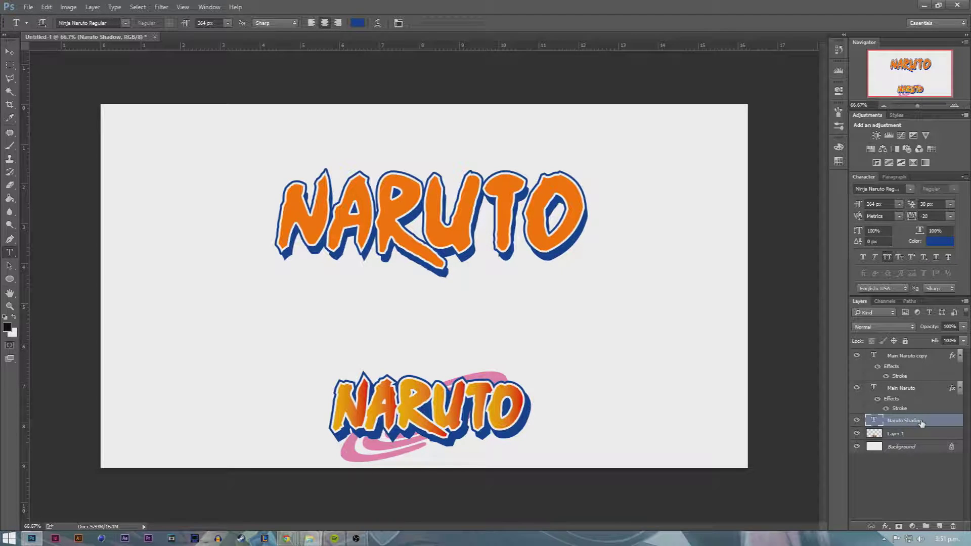
{"action": "key", "text": "ctrl+Right"}
{"action": "key", "text": "ctrl+Right"}
{"action": "key", "text": "ctrl+Down"}
{"action": "key", "text": "ctrl+Down"}
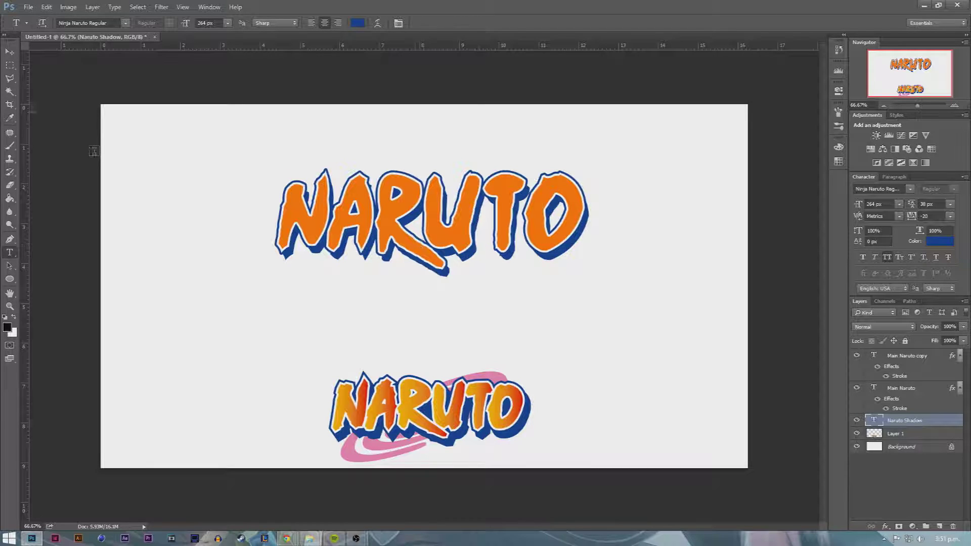
{"action": "left_click", "coordinate": [9, 65]}
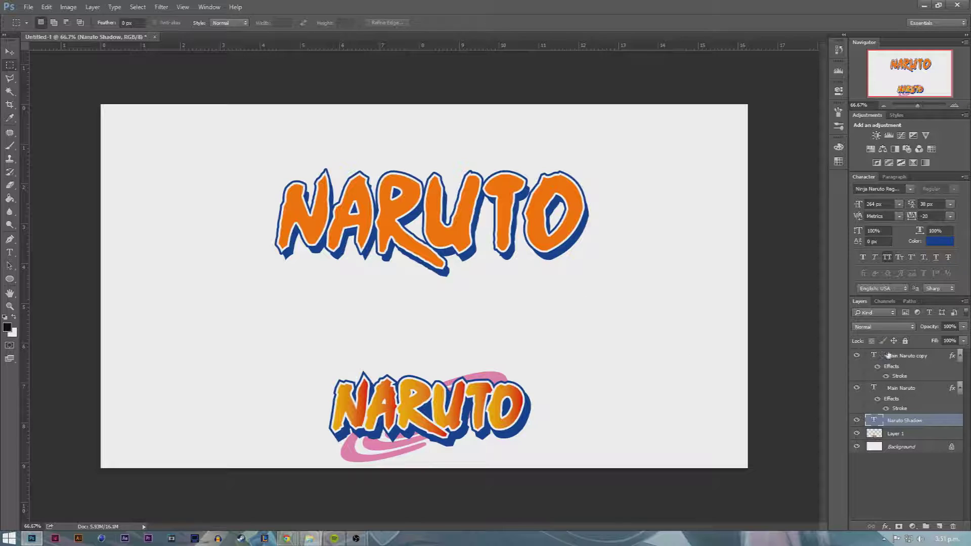
Step: Rename the copy Main Naruto Outline and move it below Main Naruto
{"action": "left_click", "coordinate": [916, 358]}
{"action": "left_click", "coordinate": [857, 356]}
{"action": "left_click", "coordinate": [857, 356]}
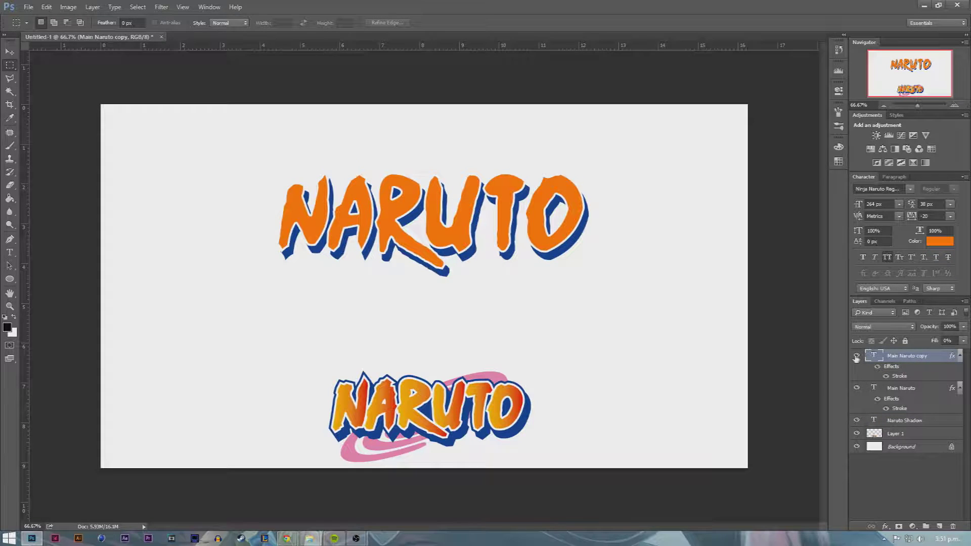
{"action": "double_click", "coordinate": [910, 356]}
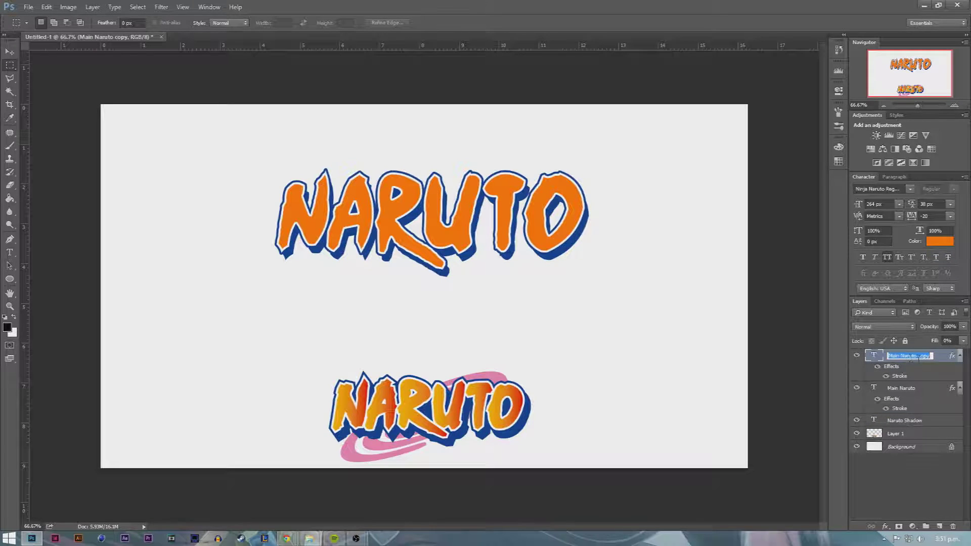
{"action": "type", "text": "Outline"}
{"action": "key", "text": "Return"}
{"action": "left_click_drag", "start_coordinate": [936, 355], "coordinate": [937, 411]}
Step: Set Main Naruto's fill to 0% and load its letters as a selection
{"action": "left_click", "coordinate": [924, 357]}
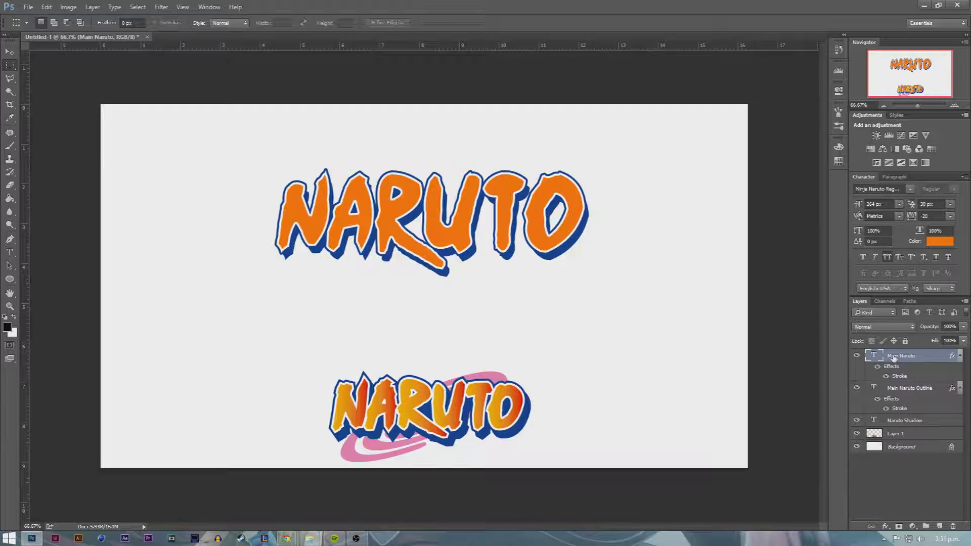
{"action": "left_click", "coordinate": [964, 341]}
{"action": "left_click_drag", "start_coordinate": [950, 352], "coordinate": [889, 362]}
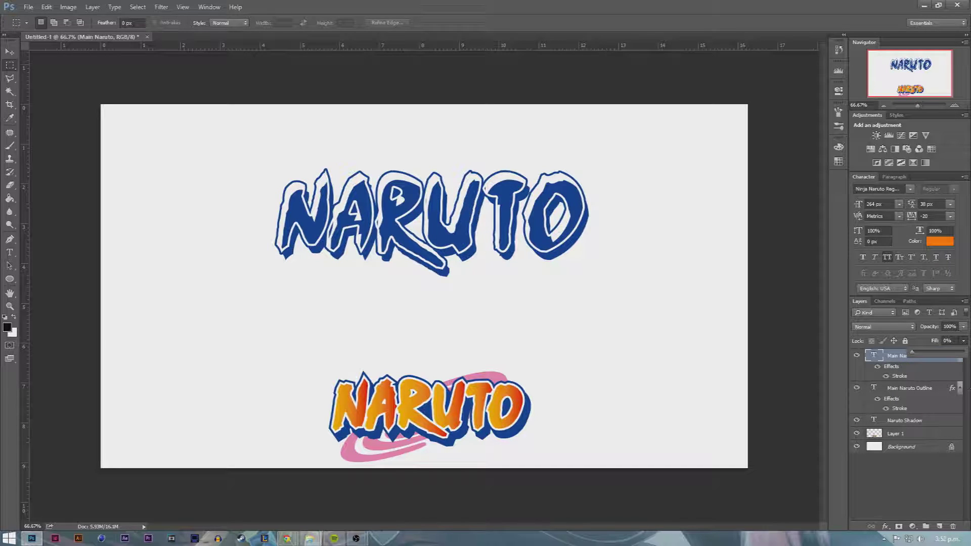
{"action": "left_click", "coordinate": [917, 355]}
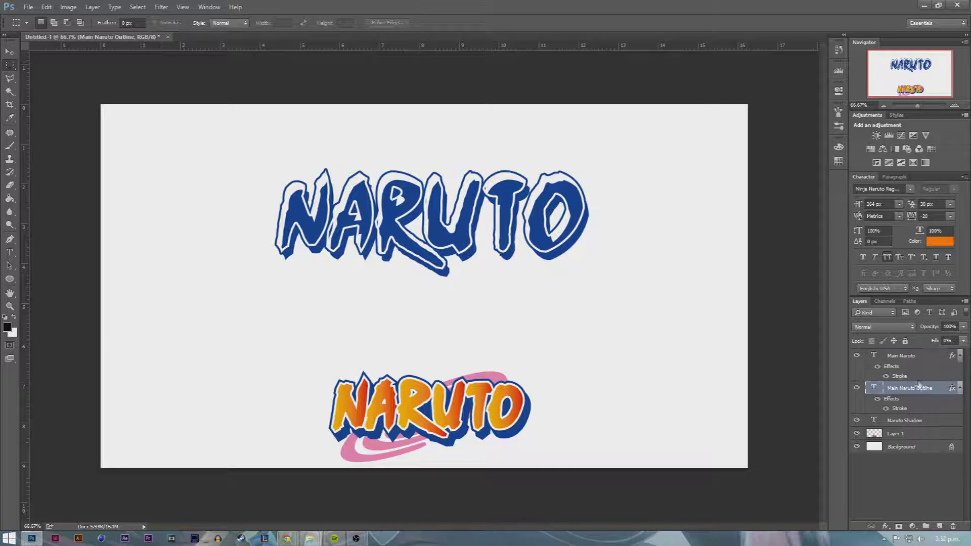
{"action": "left_click", "coordinate": [875, 358], "text": "ctrl"}
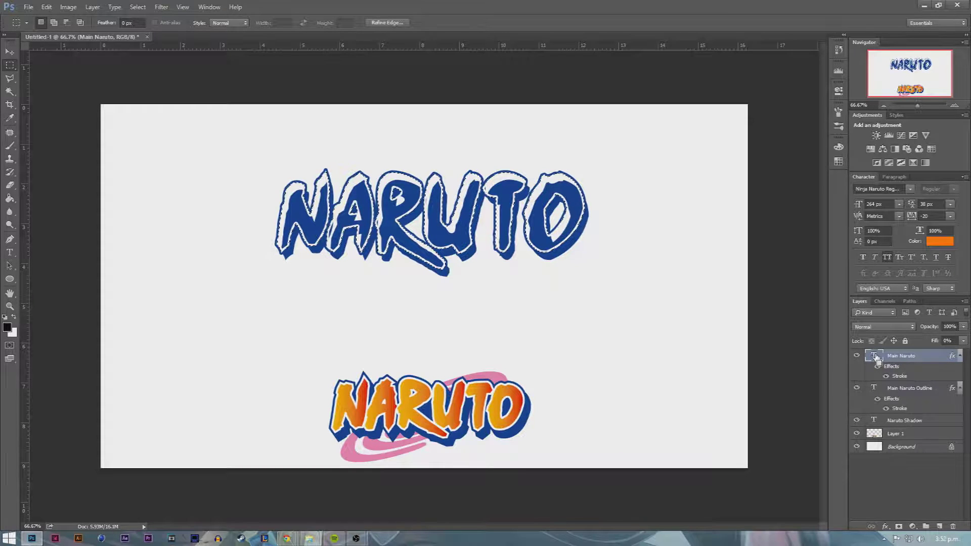
{"action": "left_click", "coordinate": [907, 393]}
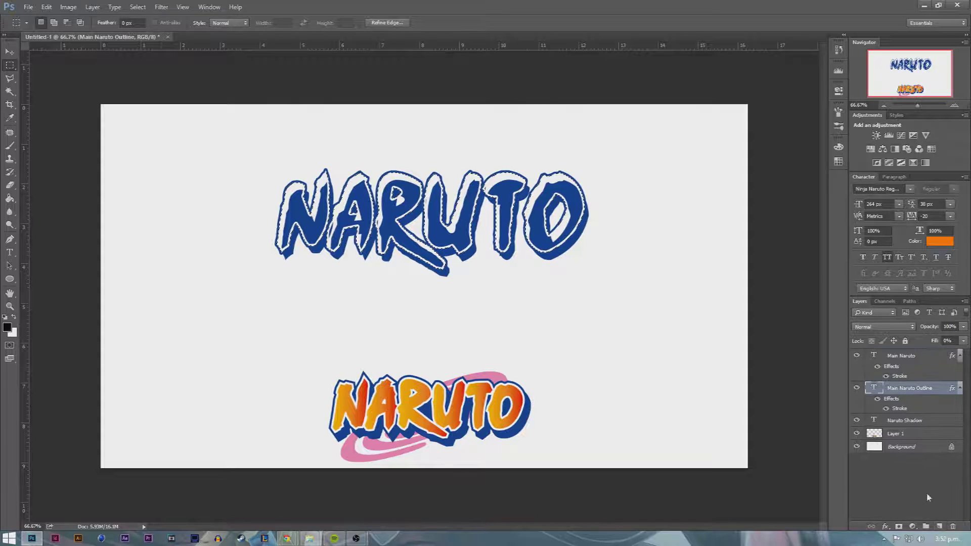
Step: Add an empty layer and set the foreground to orange #f9b200 sampled from the logo
{"action": "left_click", "coordinate": [939, 527]}
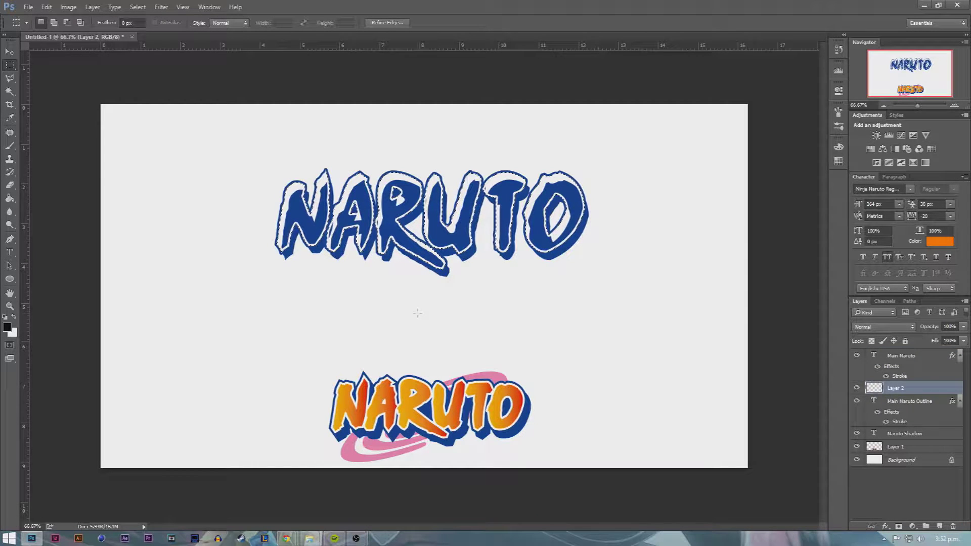
{"action": "key", "text": "i"}
{"action": "left_click", "coordinate": [7, 327]}
{"action": "left_click", "coordinate": [339, 415]}
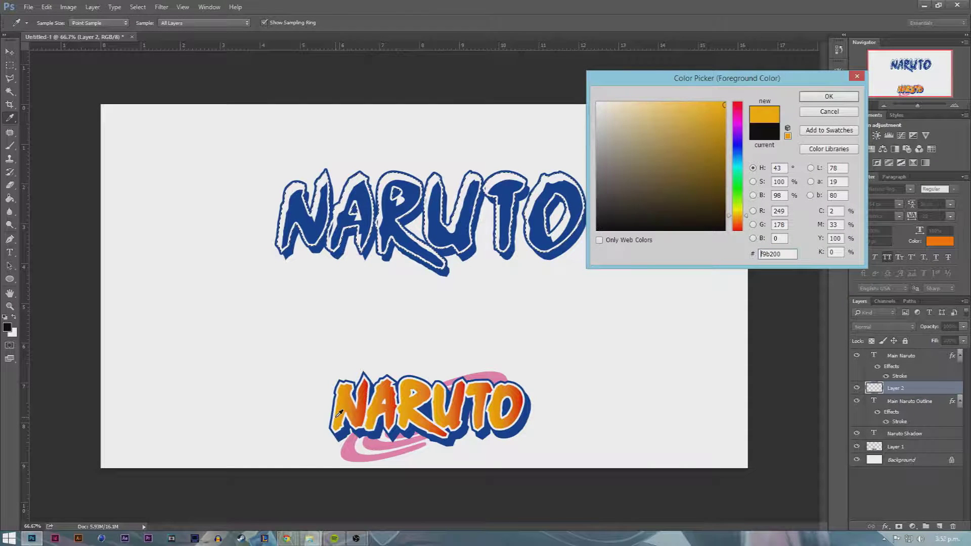
{"action": "left_click", "coordinate": [829, 96]}
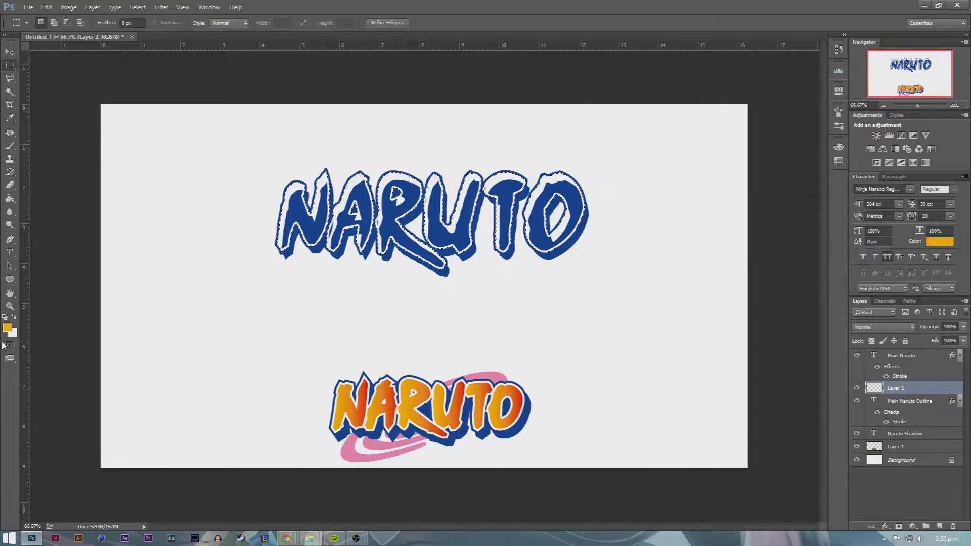
Step: Set the background colour to red #e50000
{"action": "left_click", "coordinate": [12, 332]}
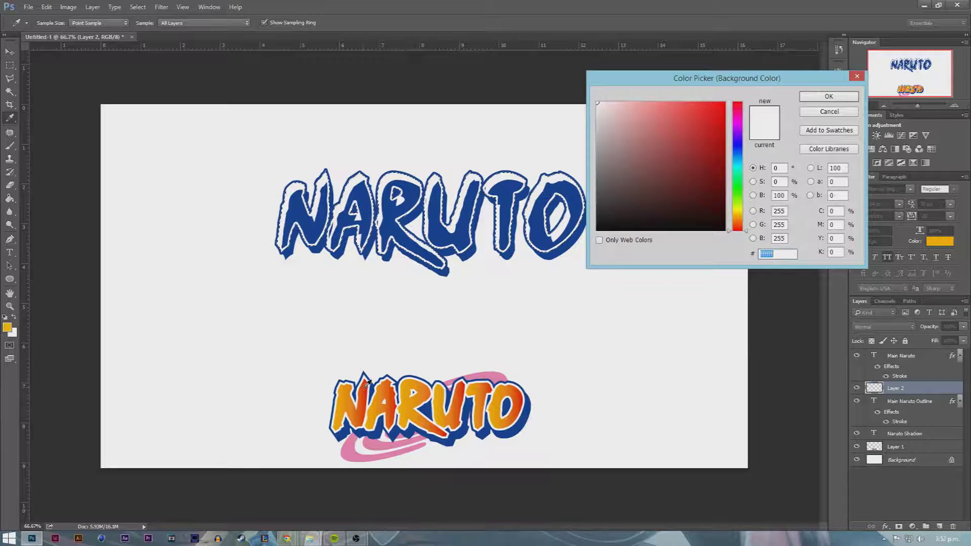
{"action": "type", "text": "e50000"}
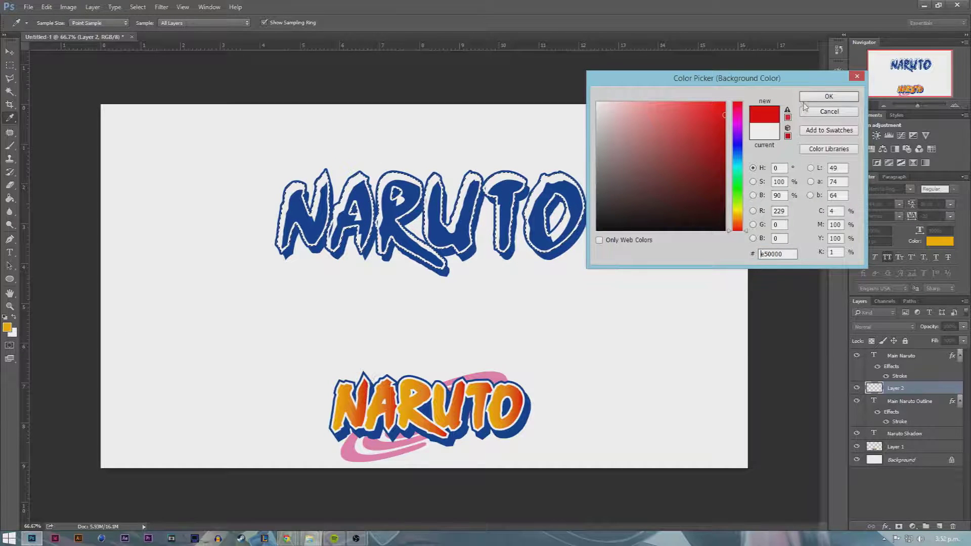
{"action": "left_click", "coordinate": [812, 99]}
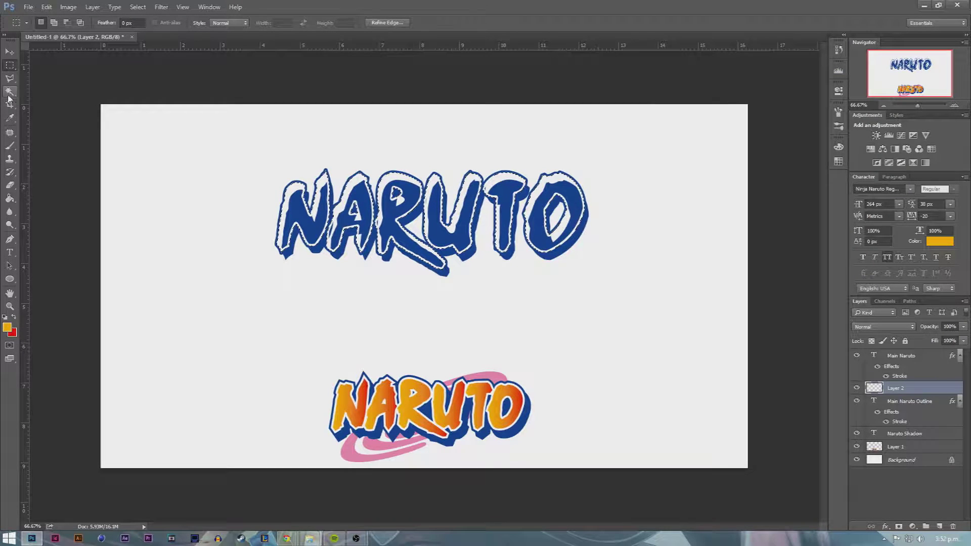
Step: Magic Wand-select the top NARUTO letters, then subtract the final O
{"action": "left_click_drag", "start_coordinate": [9, 94], "coordinate": [46, 100]}
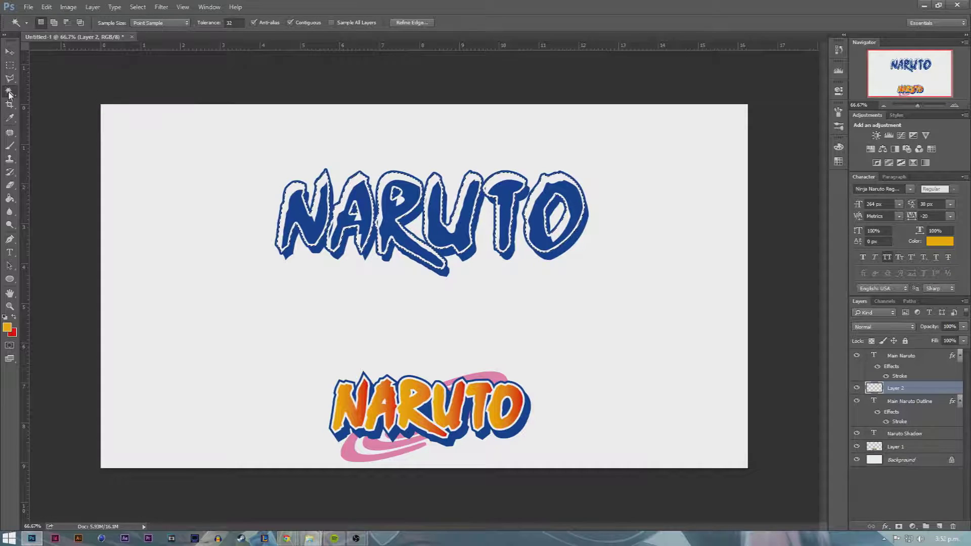
{"action": "left_click", "coordinate": [542, 226], "text": "alt"}
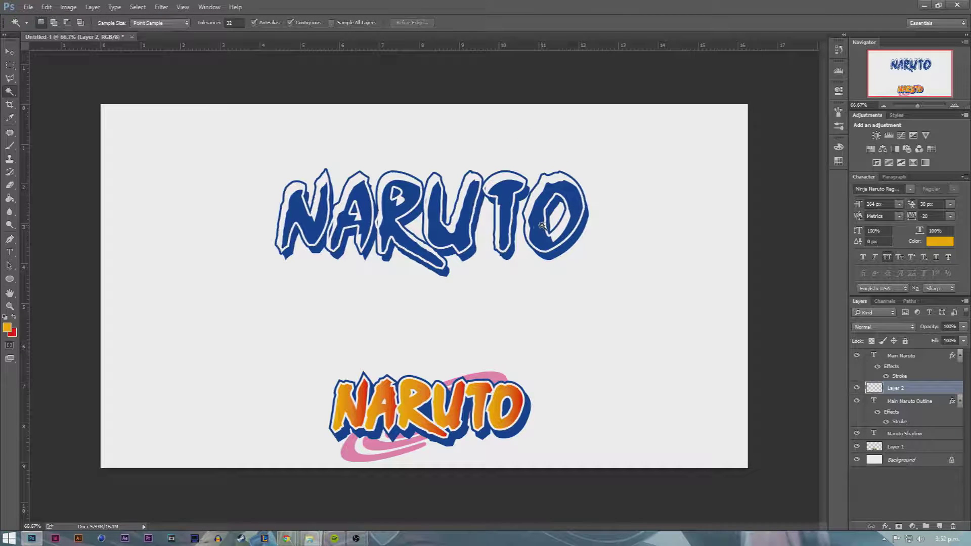
{"action": "left_click", "coordinate": [527, 226]}
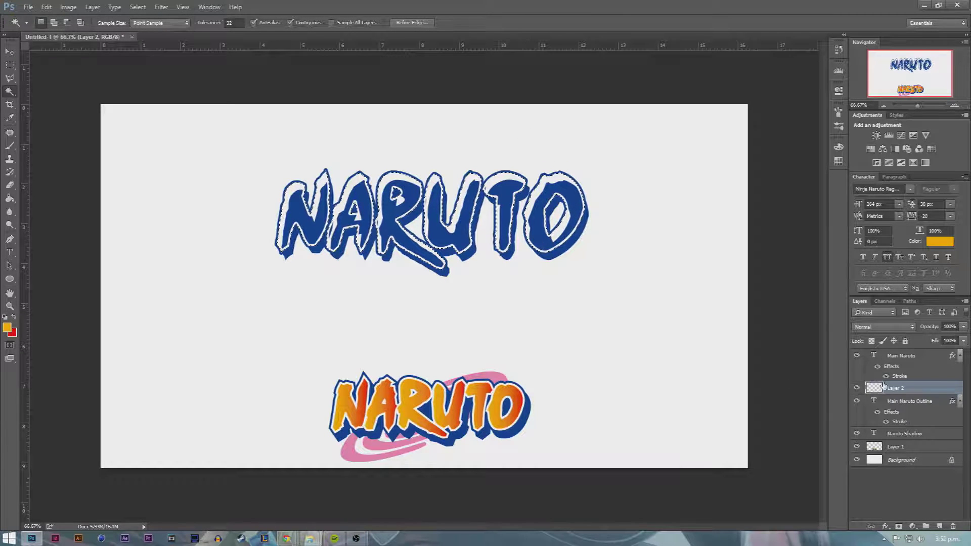
{"action": "left_click", "coordinate": [904, 357]}
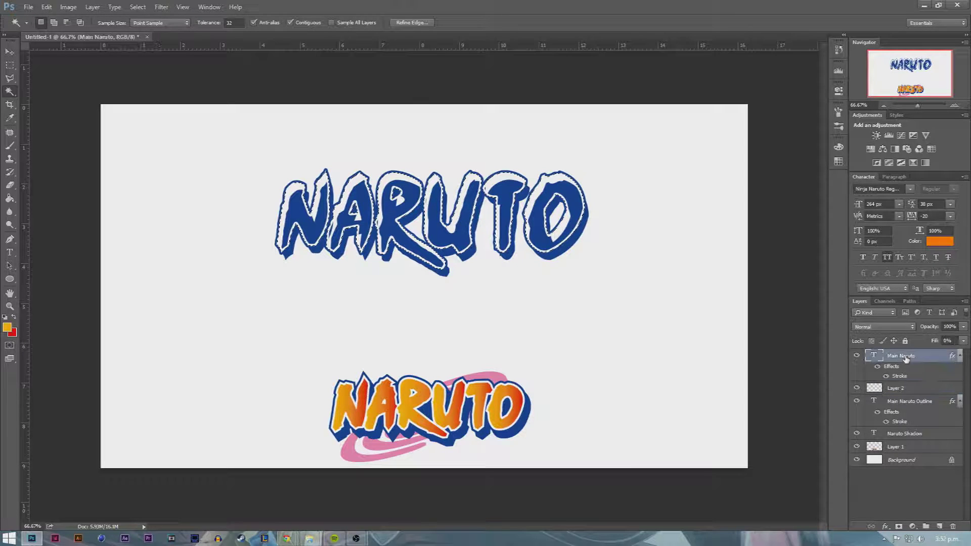
{"action": "left_click", "coordinate": [857, 357]}
{"action": "left_click", "coordinate": [857, 357]}
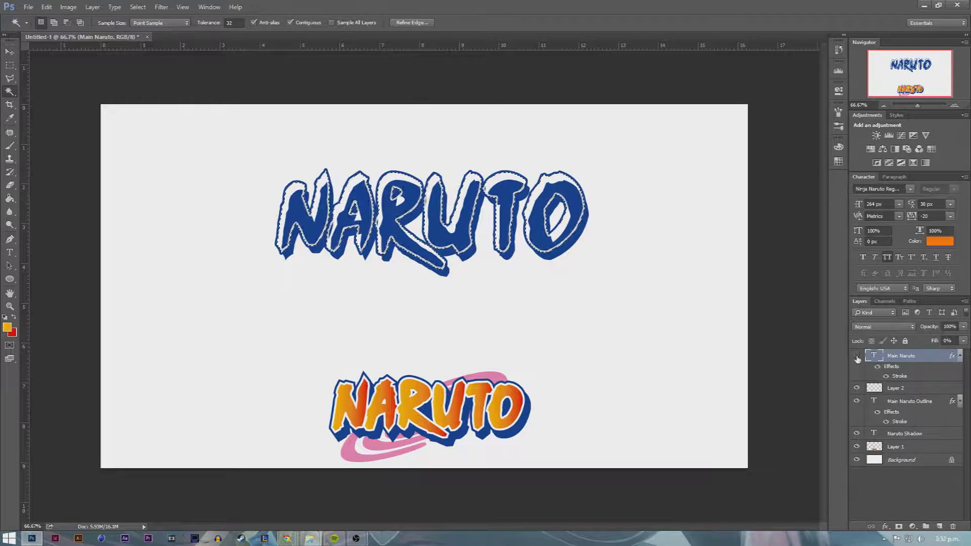
{"action": "key", "text": "alt"}
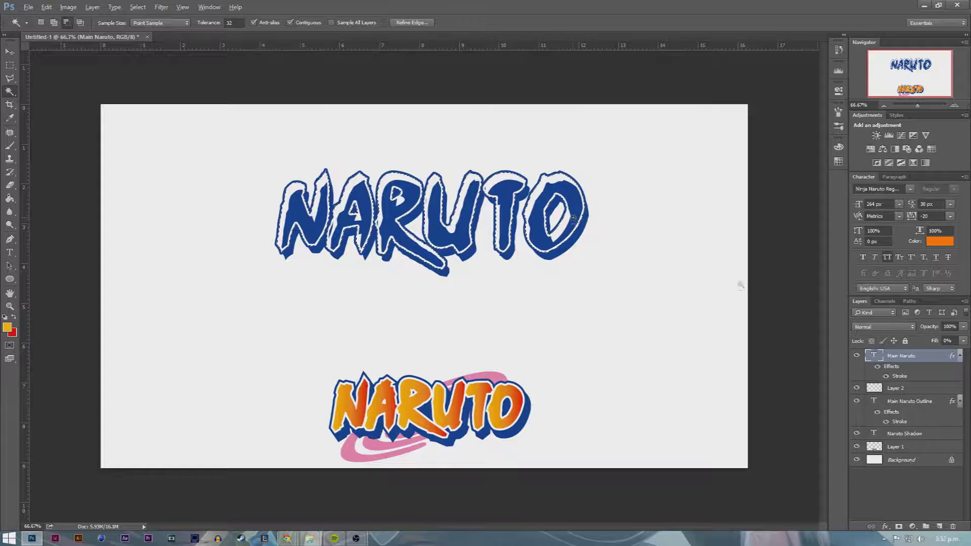
{"action": "key", "text": "alt"}
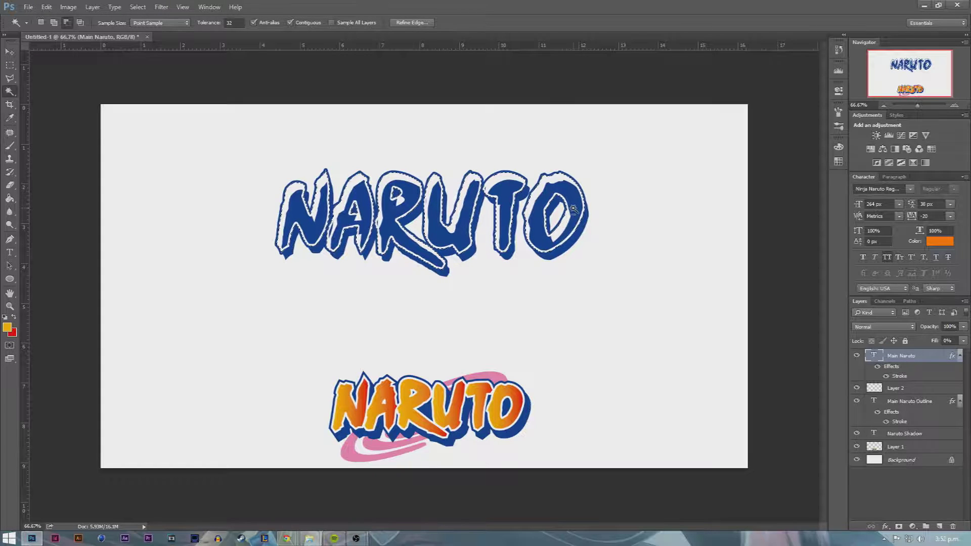
{"action": "left_click", "coordinate": [573, 208], "text": "alt"}
{"action": "key", "text": "alt"}
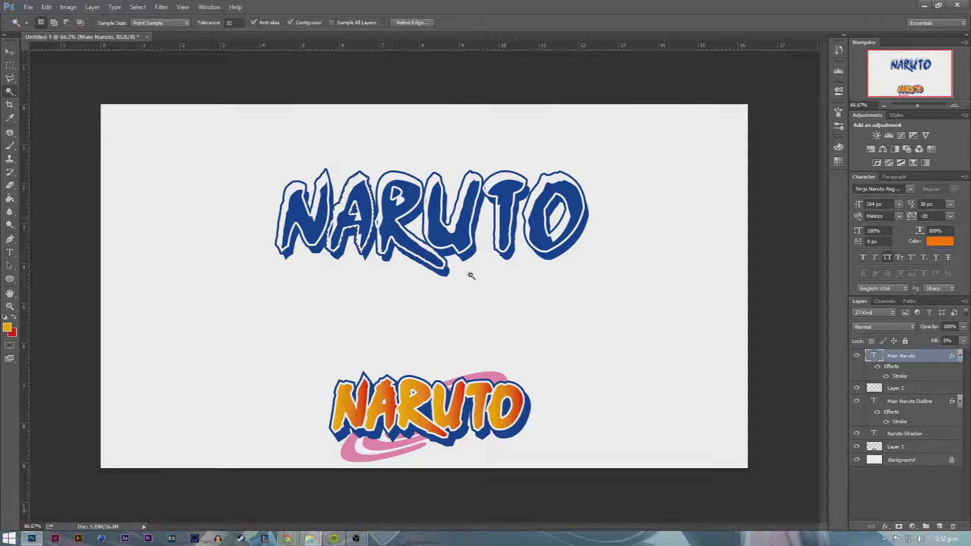
Step: Pick the Gradient Tool and rename Layer 2 to Naruto Colour
{"action": "left_click", "coordinate": [9, 198]}
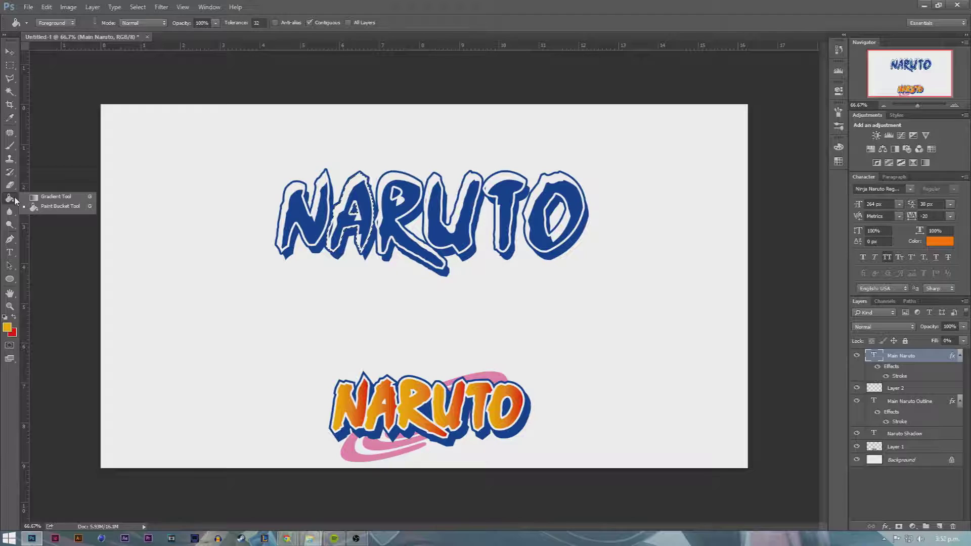
{"action": "left_click", "coordinate": [51, 197]}
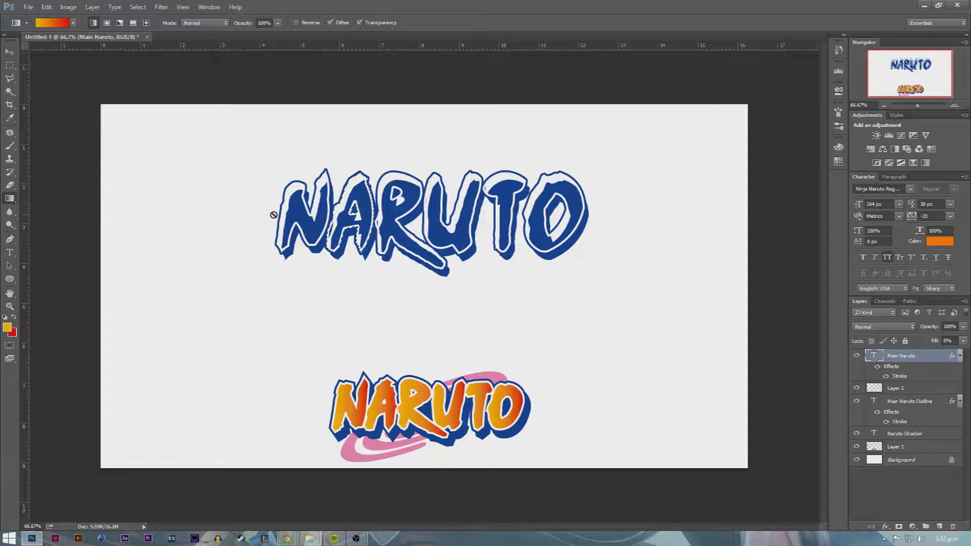
{"action": "left_click", "coordinate": [900, 389]}
{"action": "double_click", "coordinate": [900, 388]}
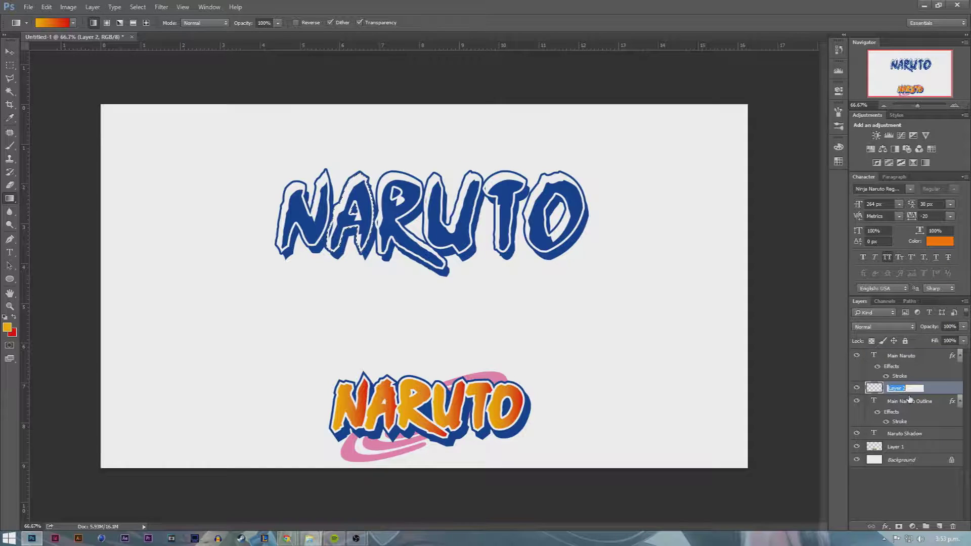
{"action": "type", "text": "Naruto Colour"}
{"action": "key", "text": "Return"}
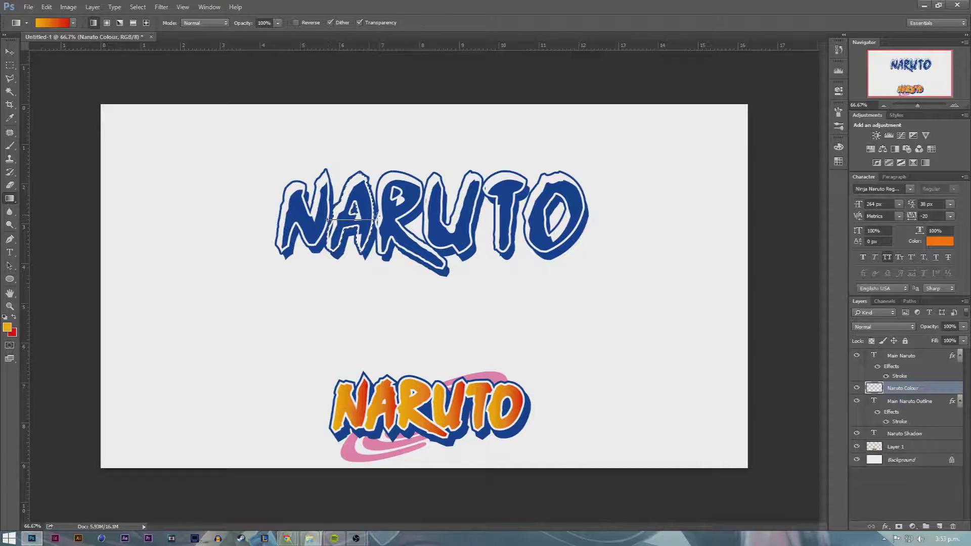
Step: Load the Main Naruto lettering as a selection
{"action": "left_click", "coordinate": [9, 64]}
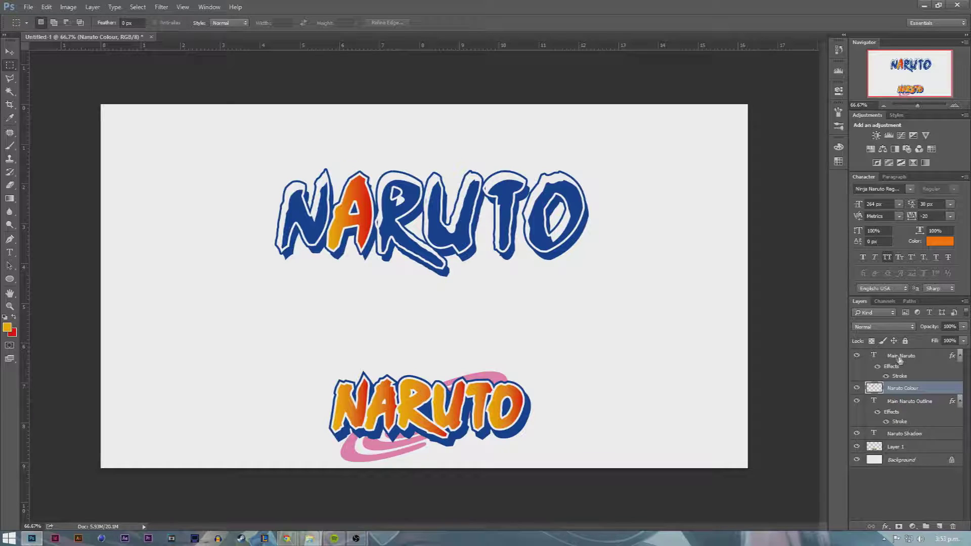
{"action": "left_click", "coordinate": [875, 356]}
{"action": "left_click", "coordinate": [876, 356], "text": "ctrl"}
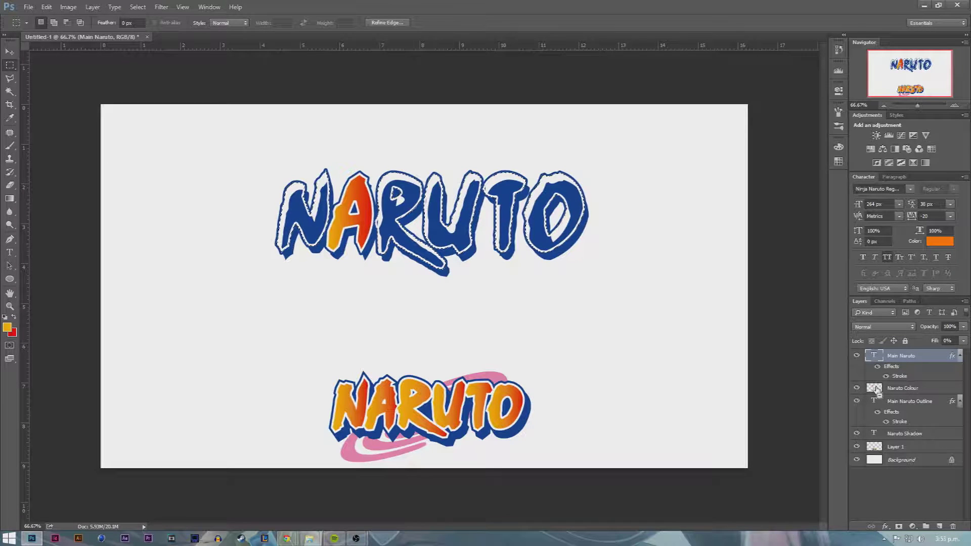
Step: Isolate the N by subtracting ARUTO from the selection and fill it with the orange-red gradient
{"action": "key", "text": "alt"}
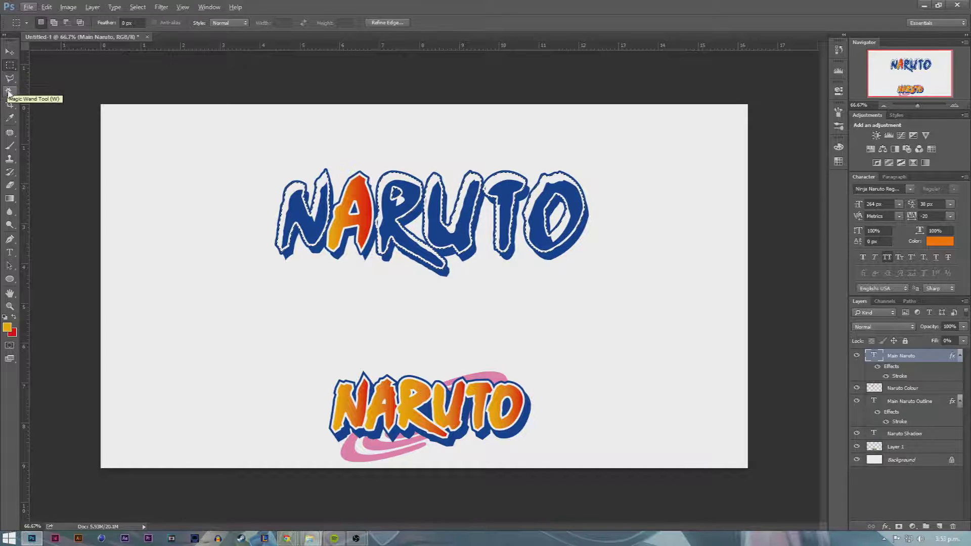
{"action": "key", "text": "alt"}
{"action": "left_click_drag", "start_coordinate": [358, 156], "coordinate": [575, 271]}
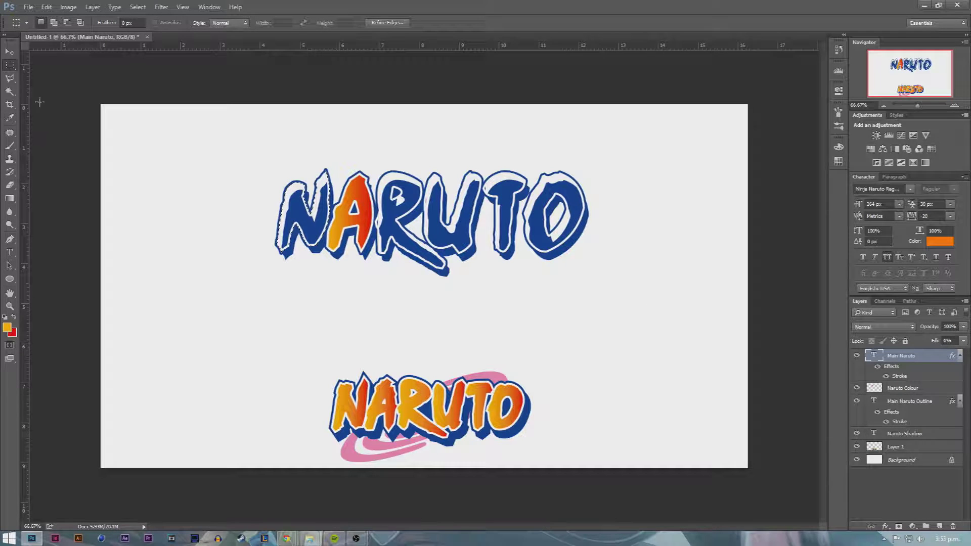
{"action": "left_click", "coordinate": [10, 198]}
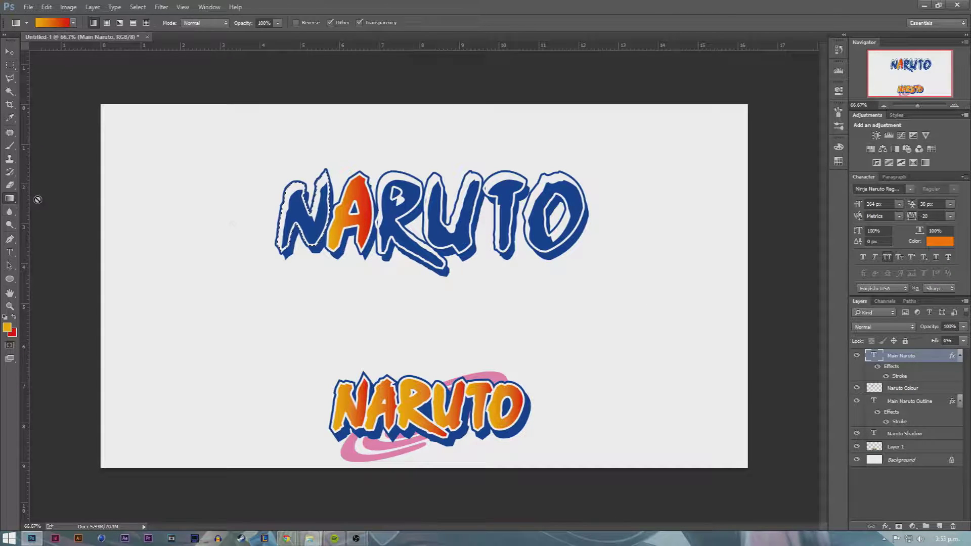
{"action": "left_click", "coordinate": [904, 389]}
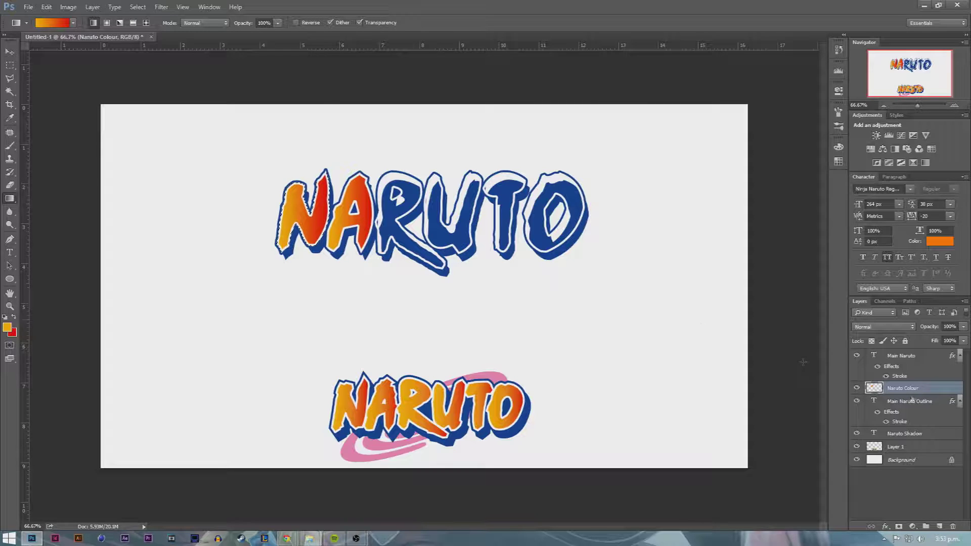
Step: Reload the NARUTO lettering, narrow the selection to the R, and give it the gradient
{"action": "key", "text": "alt"}
{"action": "left_click", "coordinate": [877, 358], "text": "ctrl"}
{"action": "left_click", "coordinate": [897, 358]}
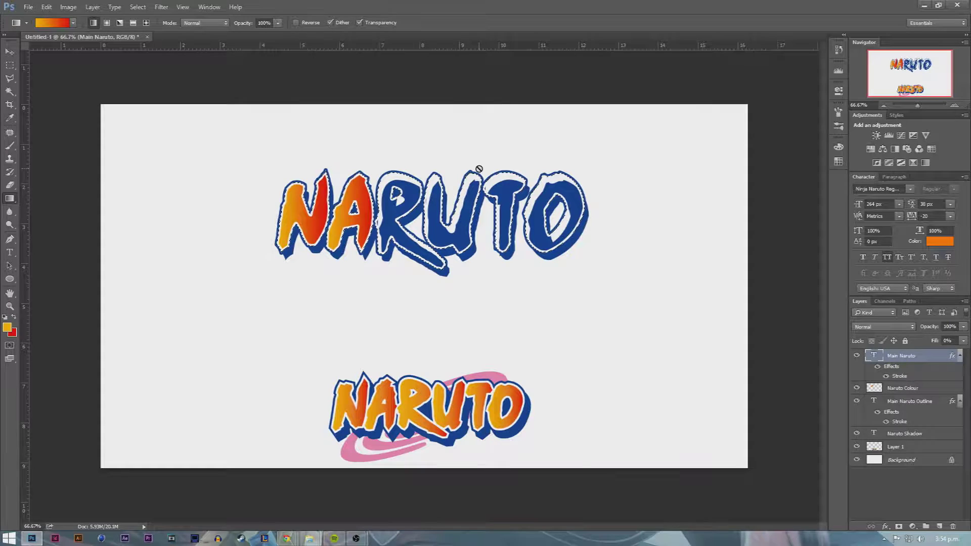
{"action": "left_click", "coordinate": [10, 91]}
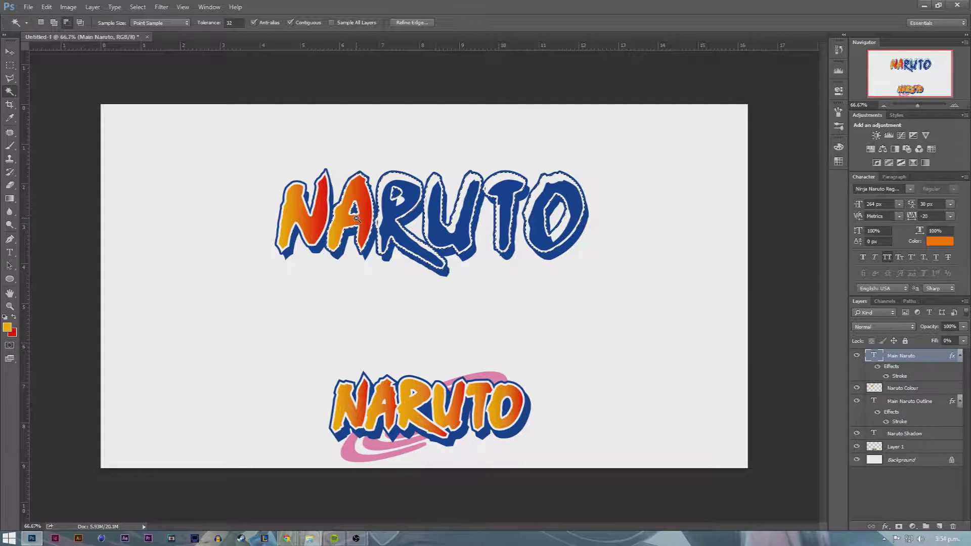
{"action": "left_click", "coordinate": [435, 221]}
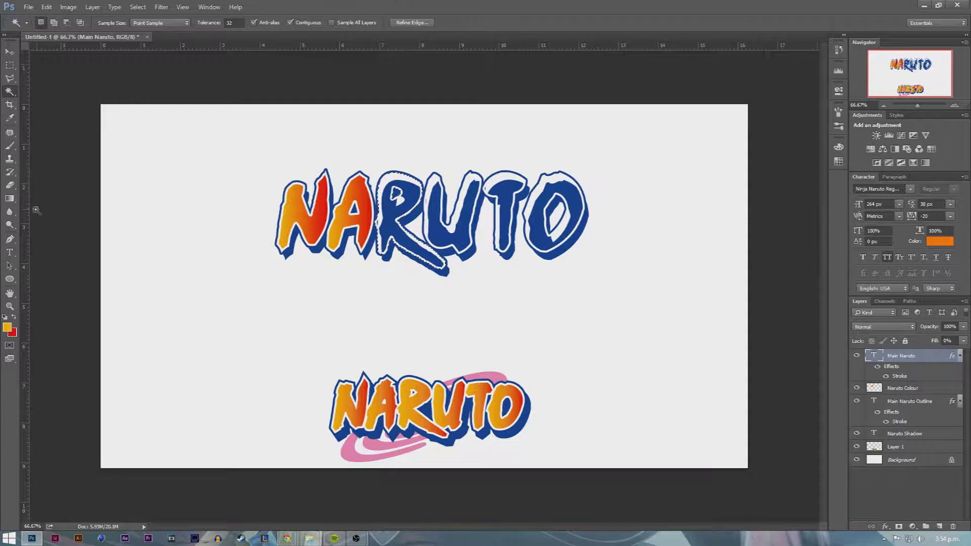
{"action": "left_click", "coordinate": [10, 199]}
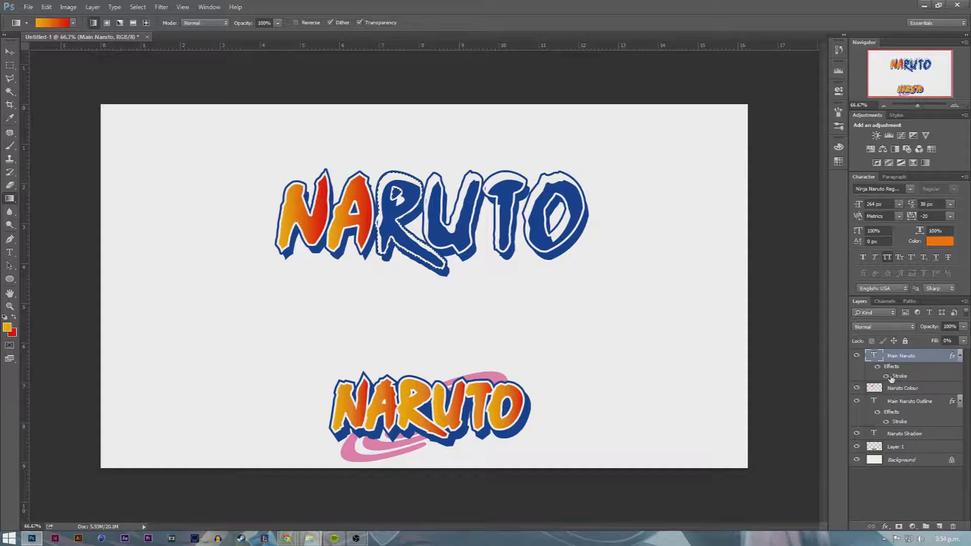
{"action": "left_click", "coordinate": [893, 390]}
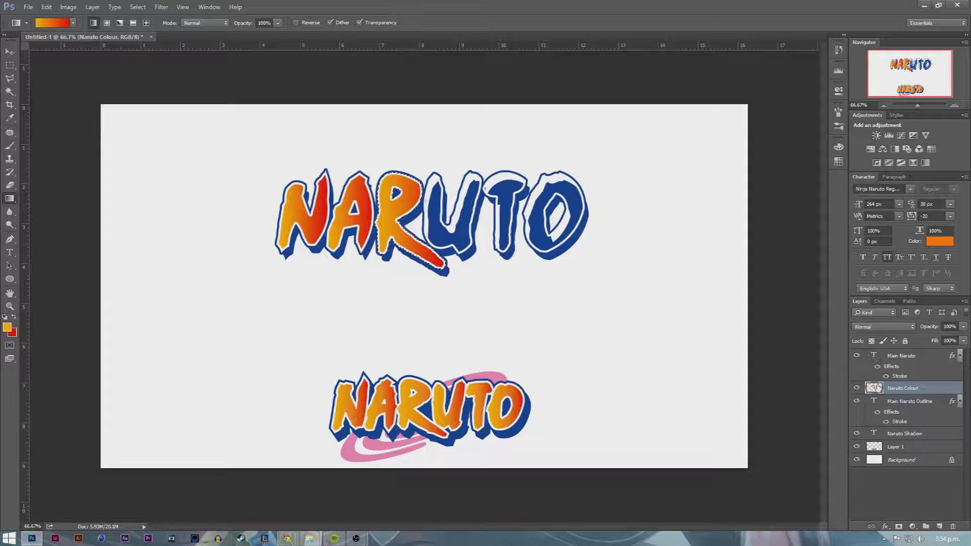
Step: Select the U on Main Naruto and fill it with the orange-red gradient on Naruto Colour
{"action": "left_click", "coordinate": [899, 356]}
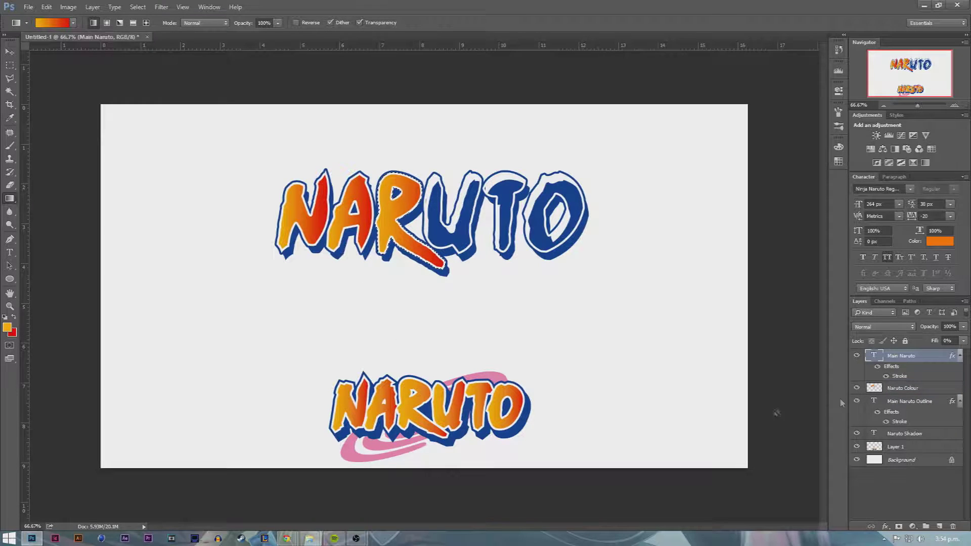
{"action": "left_click", "coordinate": [874, 356], "text": "ctrl"}
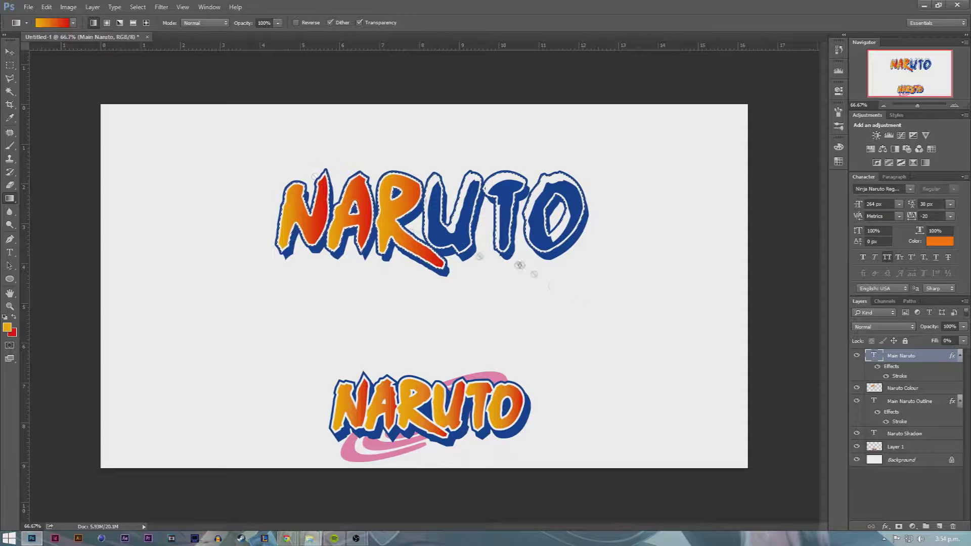
{"action": "key", "text": "w"}
{"action": "key", "text": "g"}
{"action": "left_click", "coordinate": [903, 388]}
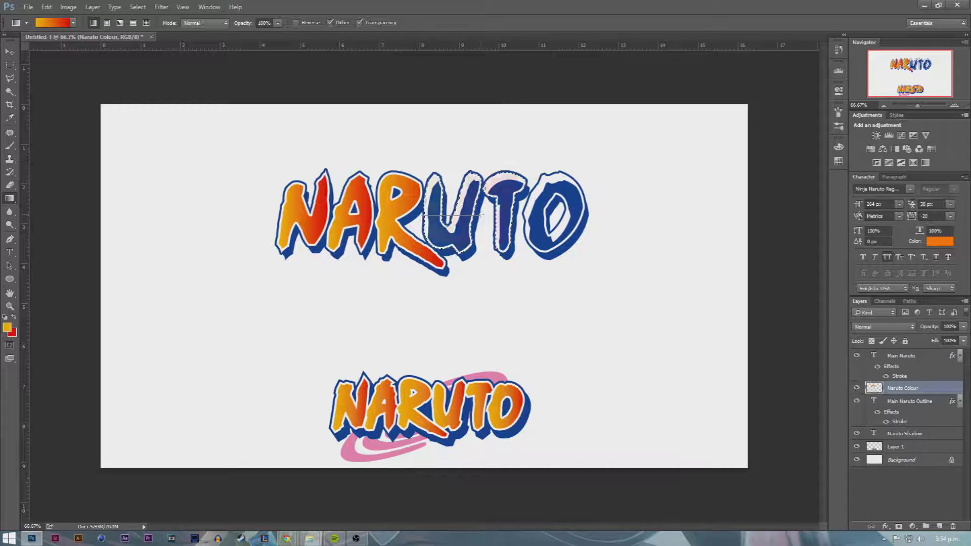
{"action": "key", "text": "w"}
{"action": "left_click", "coordinate": [900, 356]}
{"action": "left_click", "coordinate": [506, 213], "text": "alt"}
{"action": "key", "text": "g"}
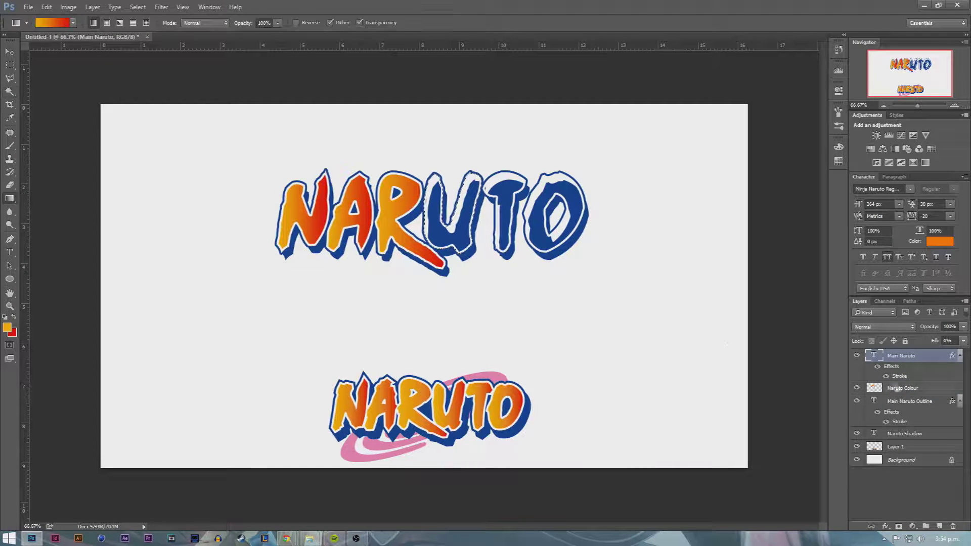
{"action": "left_click", "coordinate": [903, 388]}
{"action": "left_click_drag", "start_coordinate": [430, 218], "coordinate": [480, 218]}
Step: Fill the T and then the O with the orange-red gradient, then deselect
{"action": "left_click", "coordinate": [873, 355], "text": "ctrl"}
{"action": "left_click", "coordinate": [874, 388], "text": "ctrl+alt"}
{"action": "key", "text": "w"}
{"action": "left_click", "coordinate": [529, 199], "text": "alt"}
{"action": "left_click", "coordinate": [909, 401]}
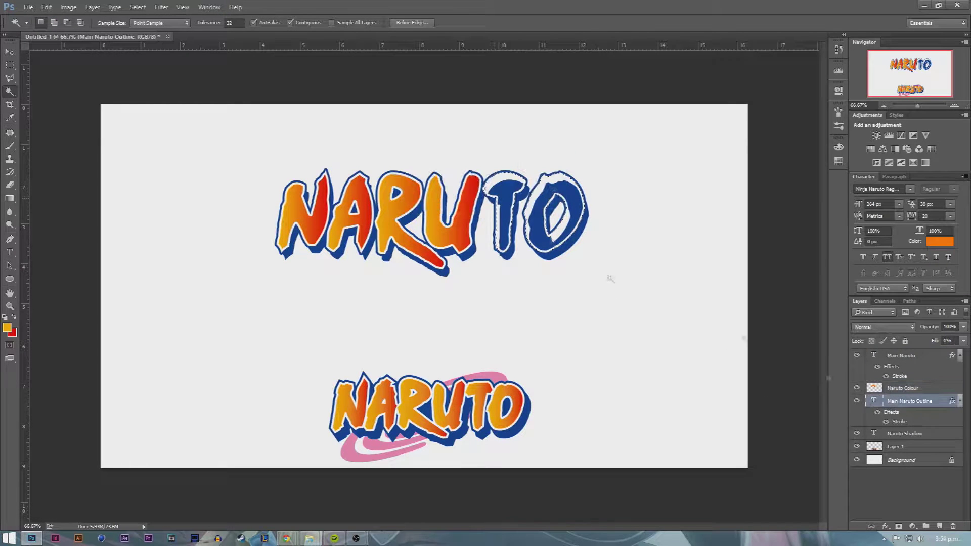
{"action": "key", "text": "g"}
{"action": "left_click", "coordinate": [885, 388]}
{"action": "left_click_drag", "start_coordinate": [486, 213], "coordinate": [586, 212]}
{"action": "left_click", "coordinate": [873, 356], "text": "ctrl"}
{"action": "key", "text": "ctrl+d"}
{"action": "key", "text": "m"}
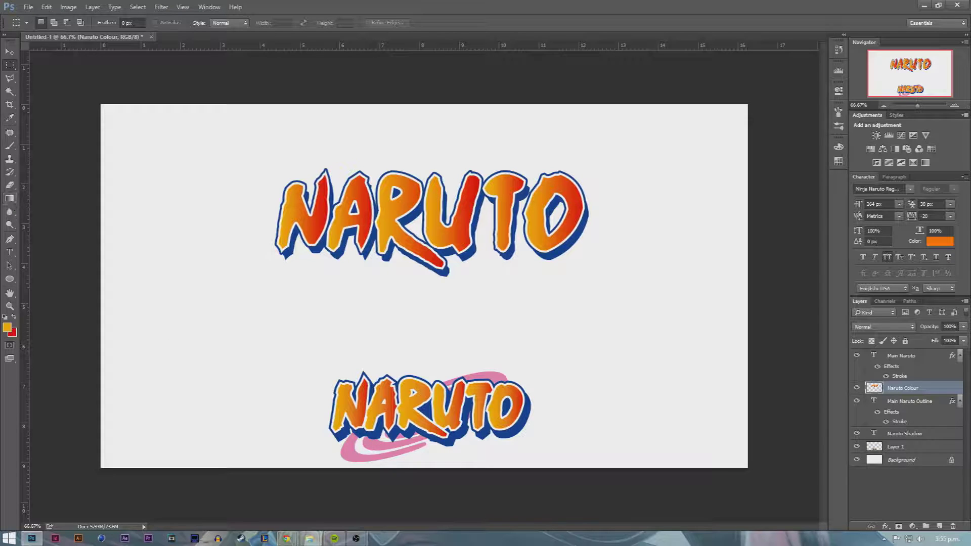
Step: Set the foreground colour to the swoosh's pink and select the Elliptical Marquee Tool
{"action": "left_click", "coordinate": [7, 327]}
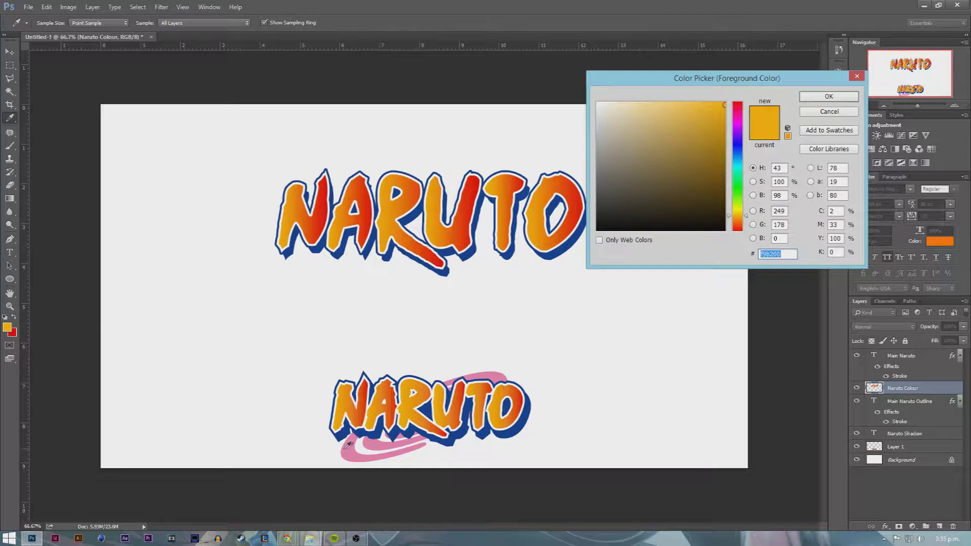
{"action": "left_click", "coordinate": [355, 446]}
{"action": "left_click", "coordinate": [824, 98]}
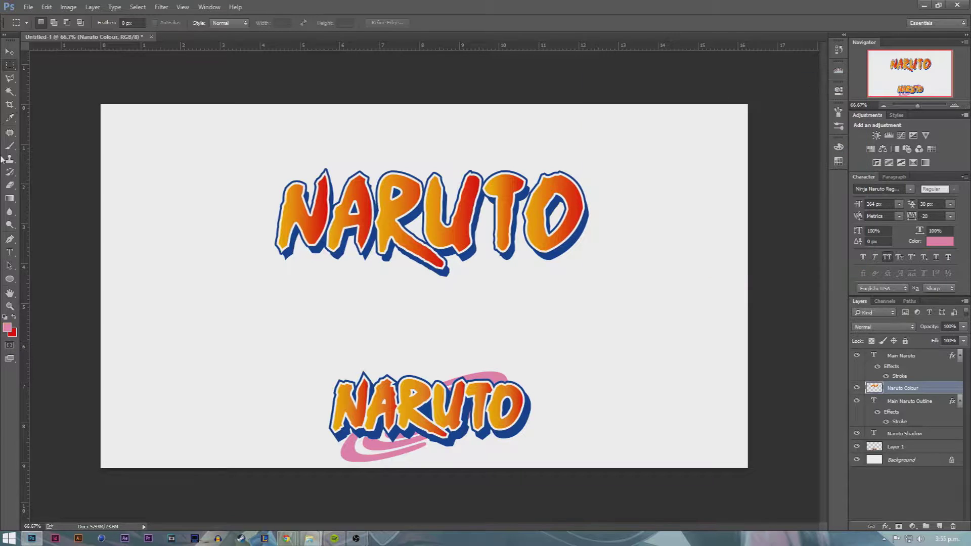
{"action": "left_click", "coordinate": [9, 65]}
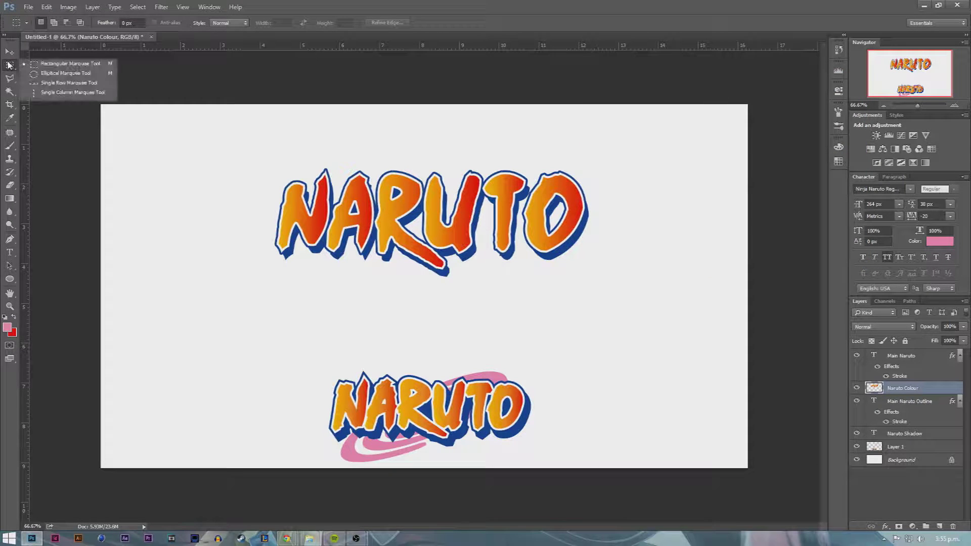
{"action": "left_click", "coordinate": [38, 75]}
Step: Fill a large pink circle on a new layer above Layer 1, left of the title
{"action": "left_click_drag", "start_coordinate": [253, 267], "coordinate": [385, 388]}
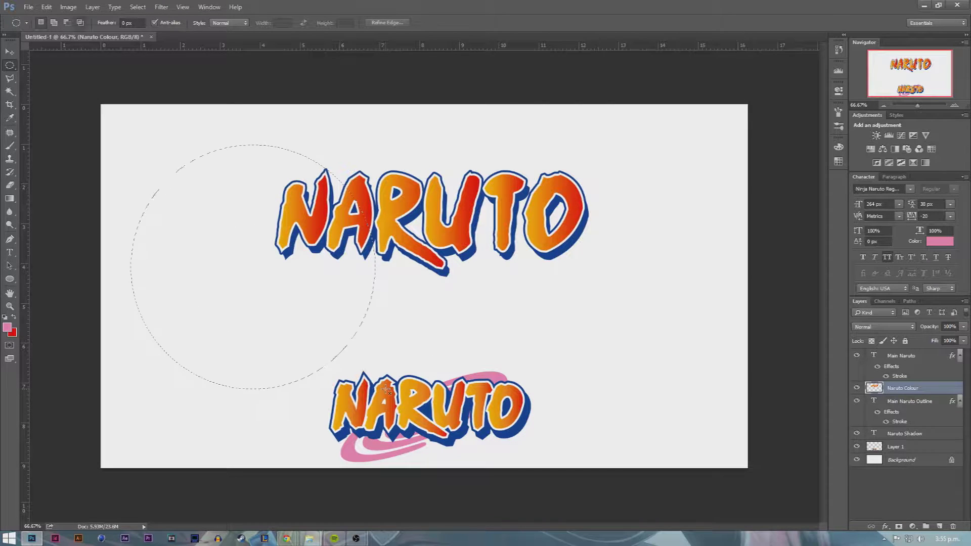
{"action": "left_click", "coordinate": [904, 449]}
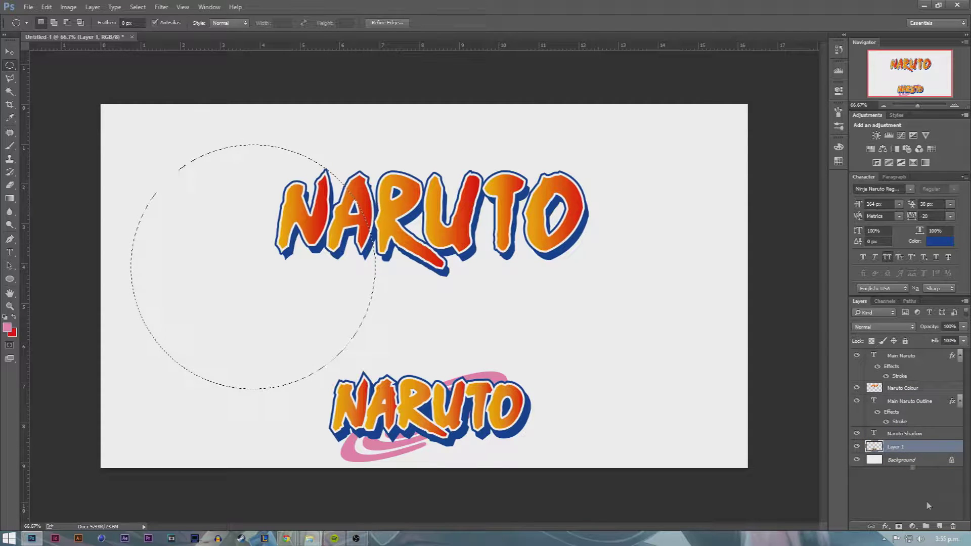
{"action": "left_click", "coordinate": [939, 527]}
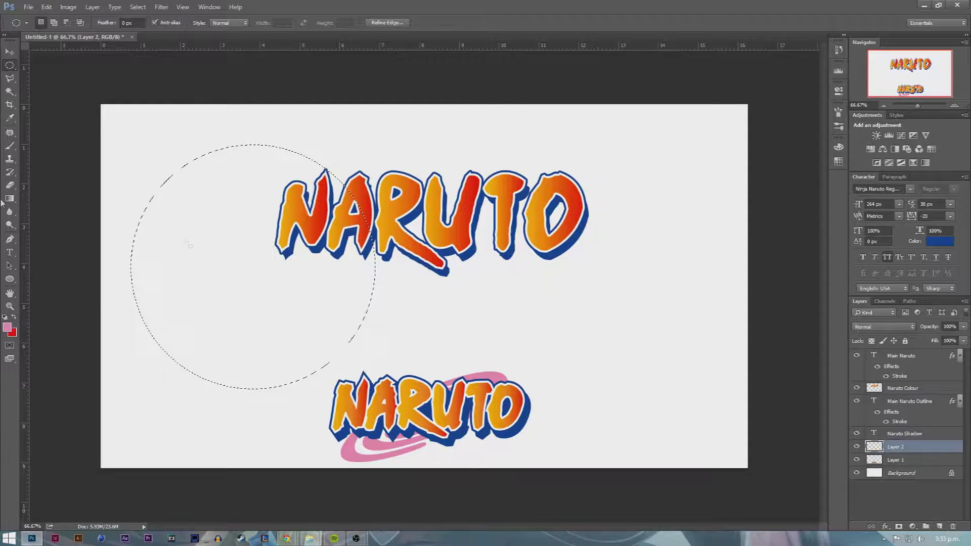
{"action": "left_click_drag", "start_coordinate": [9, 199], "coordinate": [39, 212]}
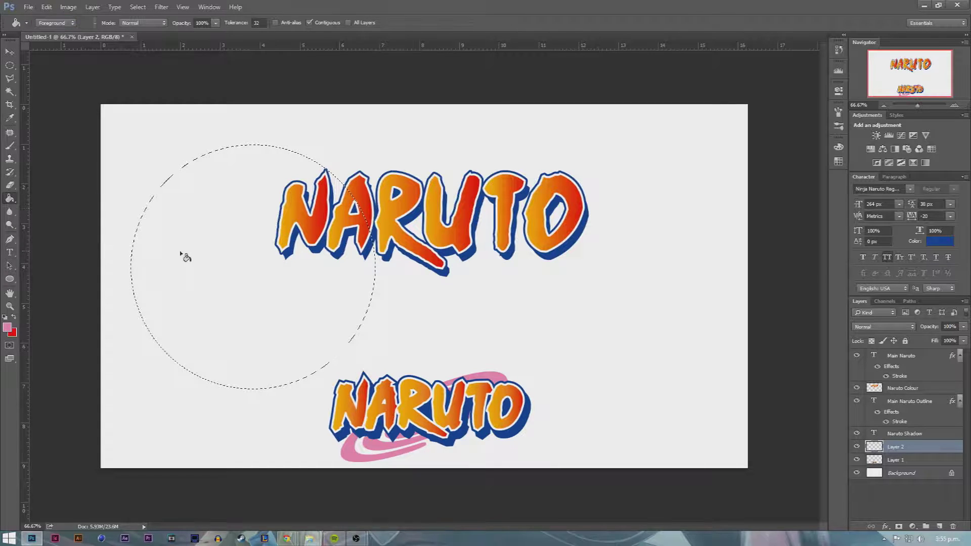
{"action": "left_click", "coordinate": [186, 253]}
{"action": "left_click", "coordinate": [10, 65]}
{"action": "left_click", "coordinate": [206, 126]}
Step: Duplicate the pink circle layer and scale the copy down to about 70%
{"action": "left_click_drag", "start_coordinate": [896, 452], "coordinate": [939, 527]}
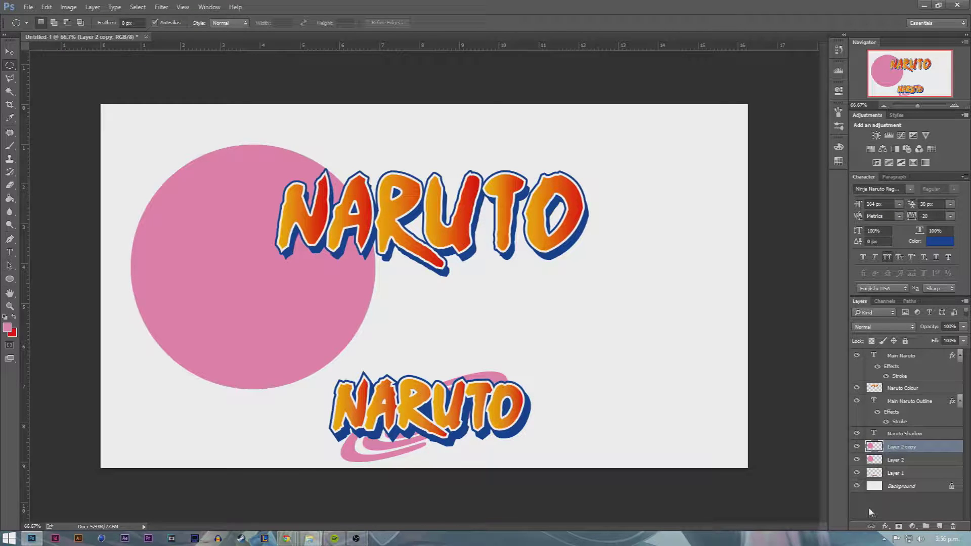
{"action": "key", "text": "ctrl+t"}
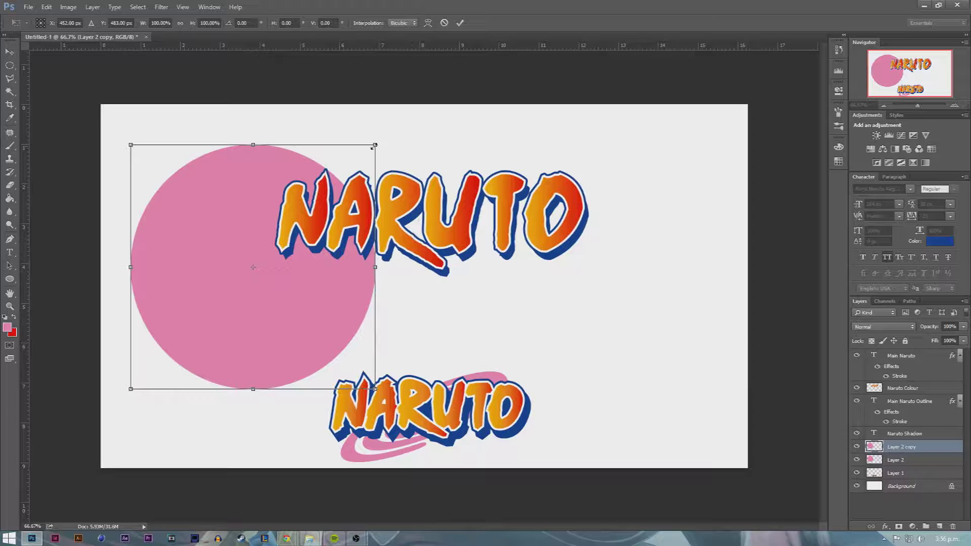
{"action": "left_click_drag", "start_coordinate": [375, 146], "coordinate": [360, 181]}
{"action": "key", "text": "Return"}
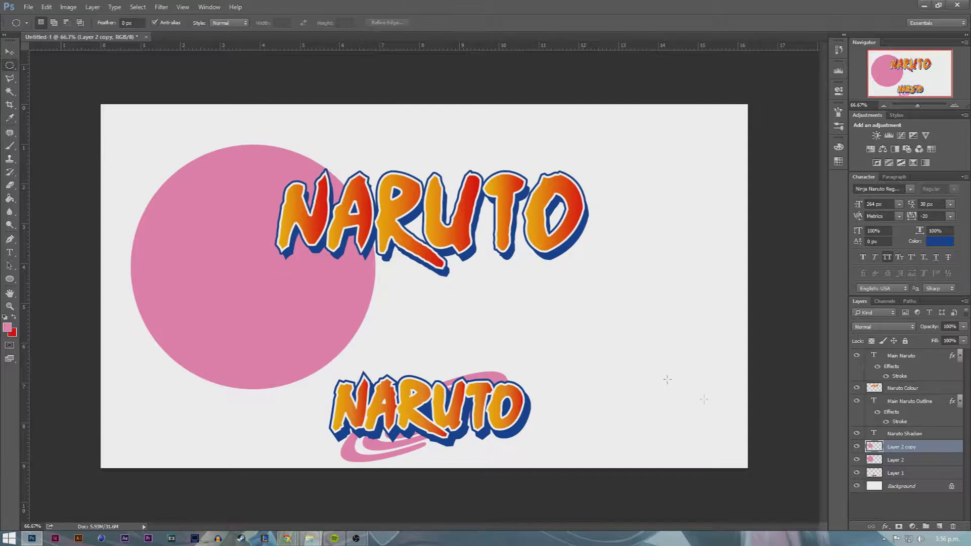
Step: Cut the smaller circle's shape out of Layer 2 to leave an outer pink ring
{"action": "left_click", "coordinate": [875, 450], "text": "ctrl"}
{"action": "left_click", "coordinate": [857, 448]}
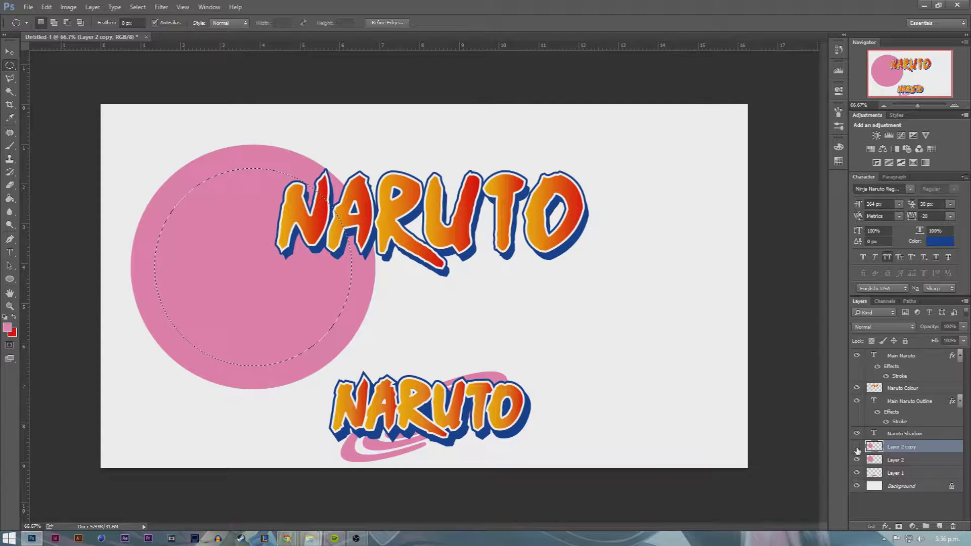
{"action": "left_click", "coordinate": [906, 461]}
{"action": "key", "text": "Delete"}
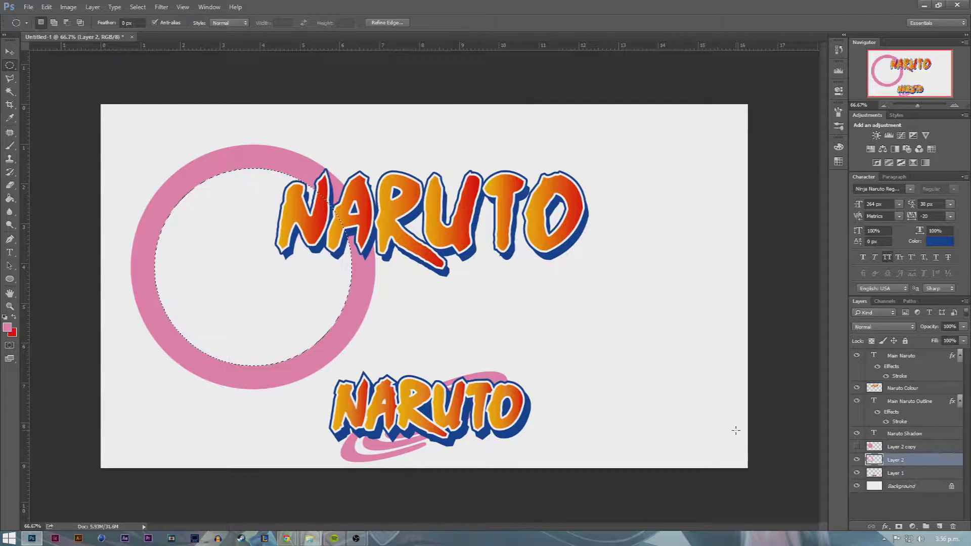
{"action": "key", "text": "ctrl+d"}
Step: Scale the circle copy to about 86%, then duplicate it and shrink that copy further
{"action": "left_click", "coordinate": [856, 447]}
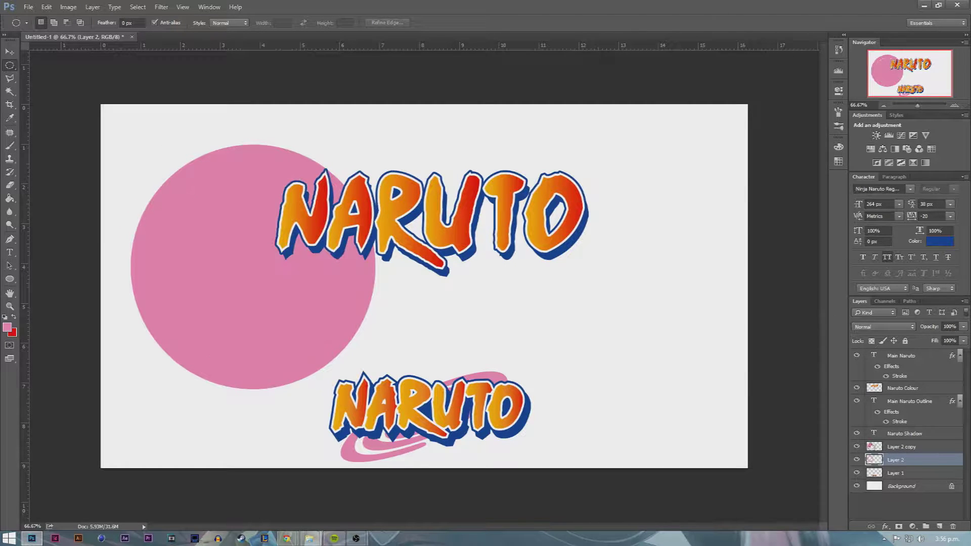
{"action": "left_click", "coordinate": [897, 450]}
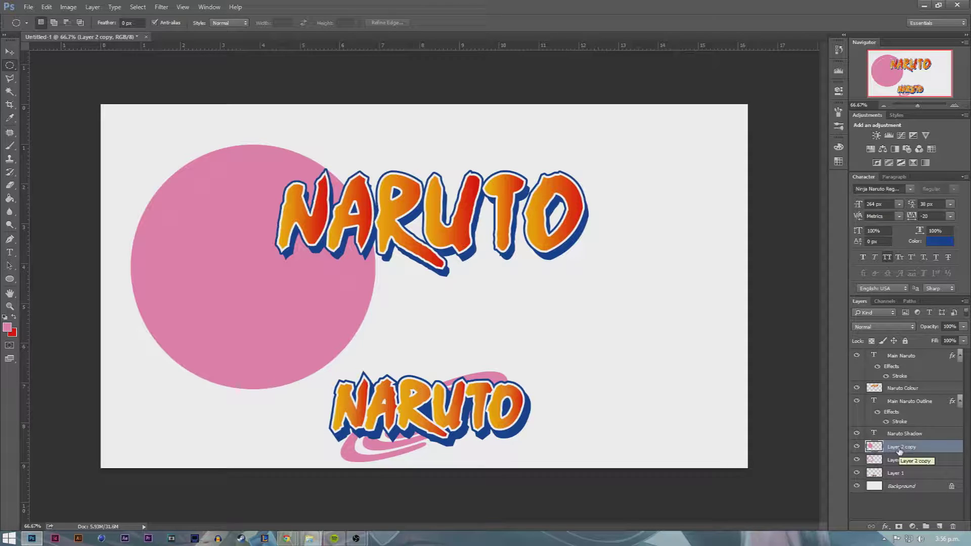
{"action": "key", "text": "ctrl+t"}
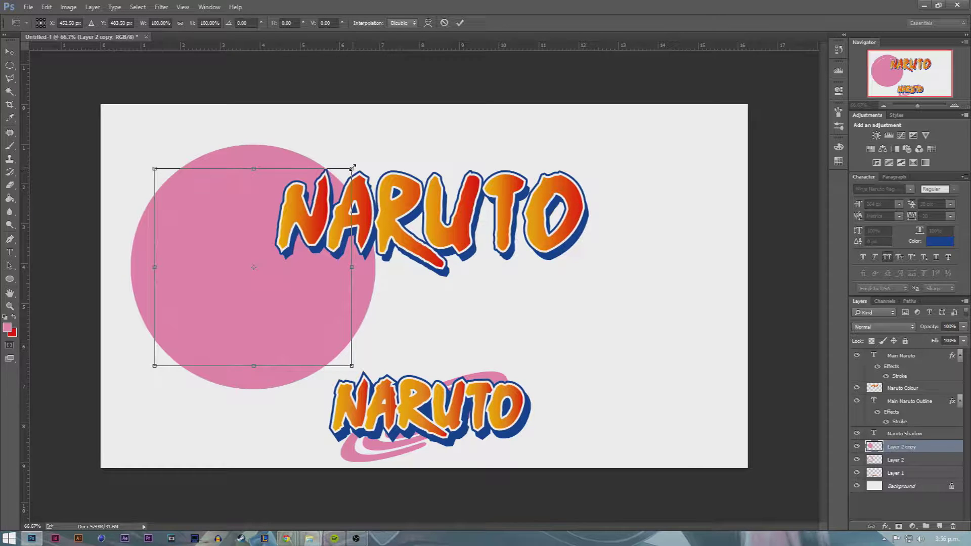
{"action": "left_click_drag", "start_coordinate": [353, 168], "coordinate": [330, 185]}
{"action": "key", "text": "Return"}
{"action": "key", "text": "m"}
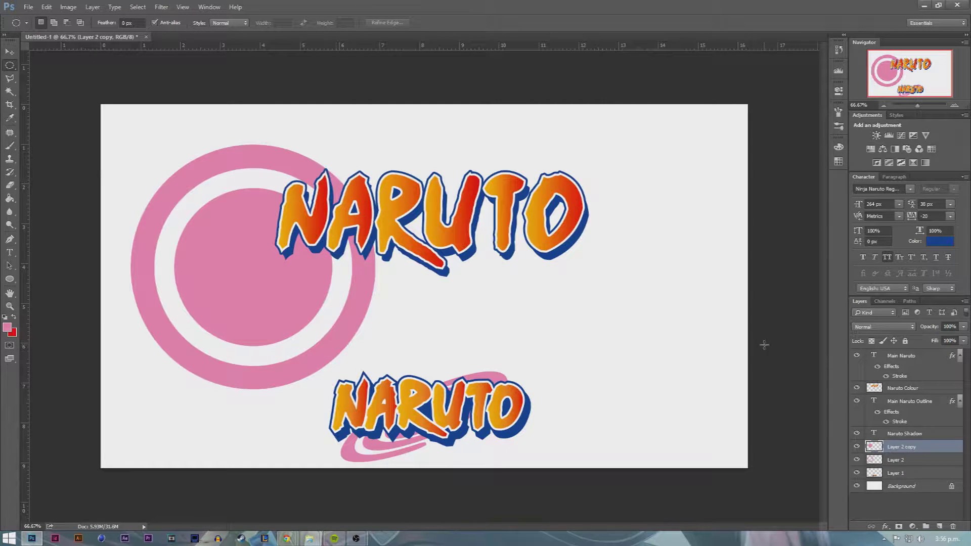
{"action": "left_click_drag", "start_coordinate": [893, 450], "coordinate": [939, 526]}
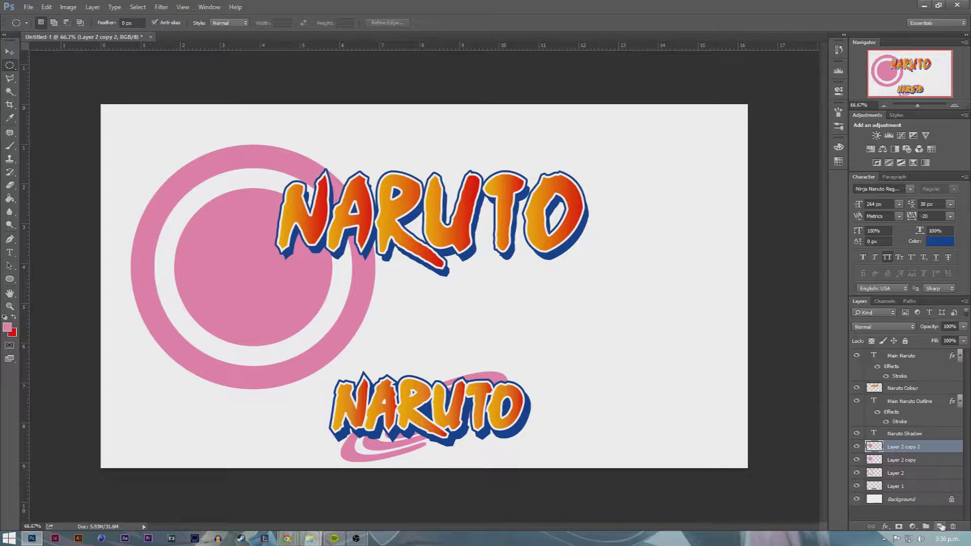
{"action": "key", "text": "ctrl+t"}
{"action": "left_click_drag", "start_coordinate": [331, 188], "coordinate": [321, 206]}
{"action": "key", "text": "Return"}
Step: Hollow the inner circle into a ring, delete the spare copy, and merge it into Layer 2
{"action": "left_click", "coordinate": [874, 449], "text": "ctrl"}
{"action": "left_click_drag", "start_coordinate": [925, 448], "coordinate": [952, 528]}
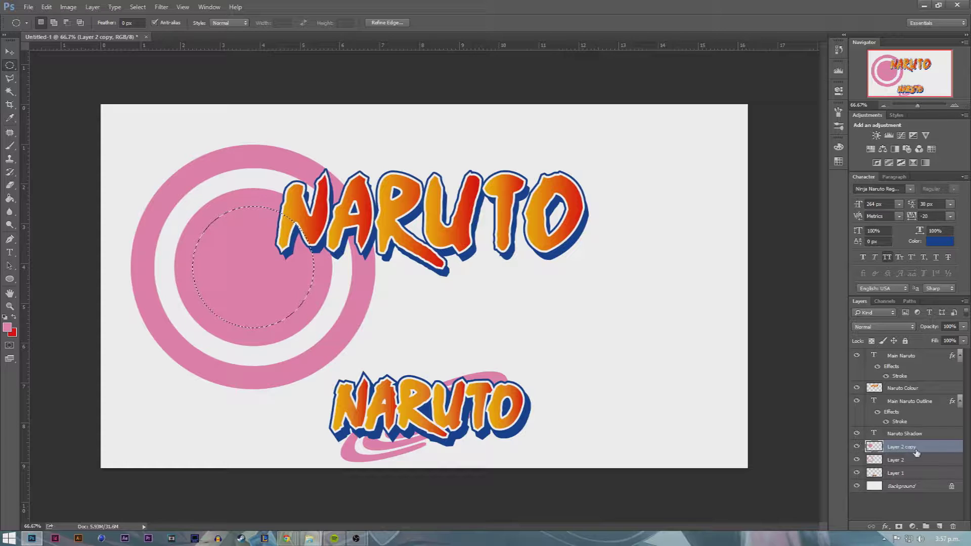
{"action": "key", "text": "Delete"}
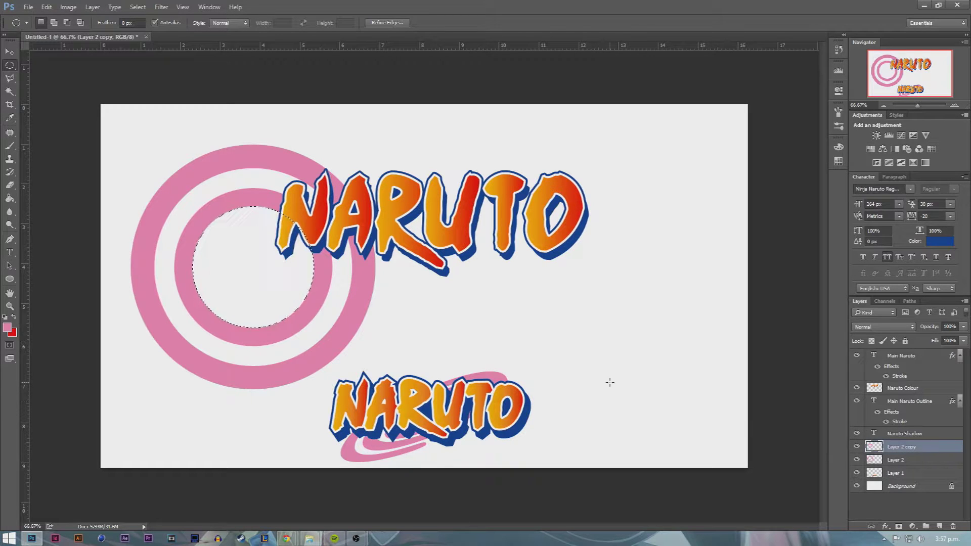
{"action": "left_click", "coordinate": [270, 289]}
{"action": "key", "text": "ctrl+e"}
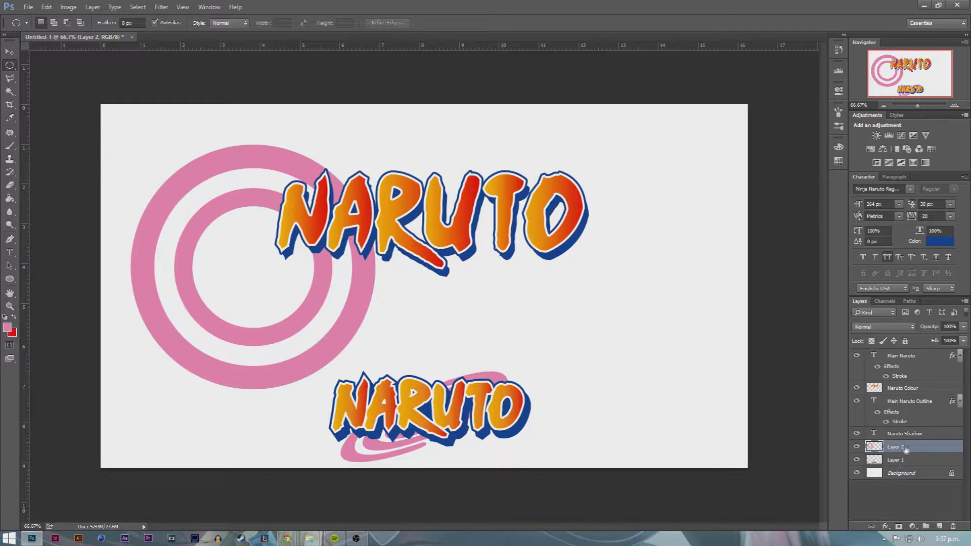
Step: Rename Layer 2 to 'Circle' and convert it to a Smart Object
{"action": "double_click", "coordinate": [905, 447]}
{"action": "type", "text": "Circle"}
{"action": "key", "text": "Return"}
{"action": "right_click", "coordinate": [916, 452]}
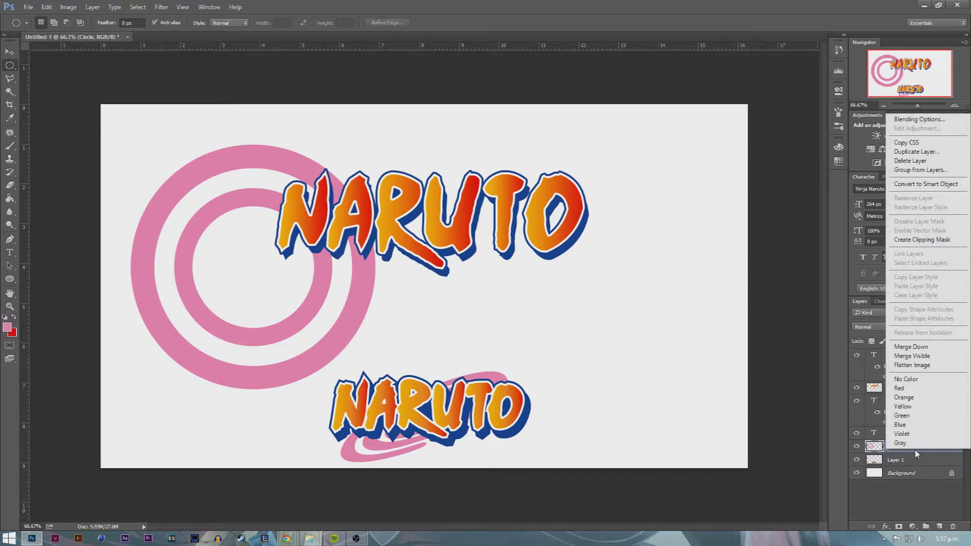
{"action": "left_click", "coordinate": [927, 185]}
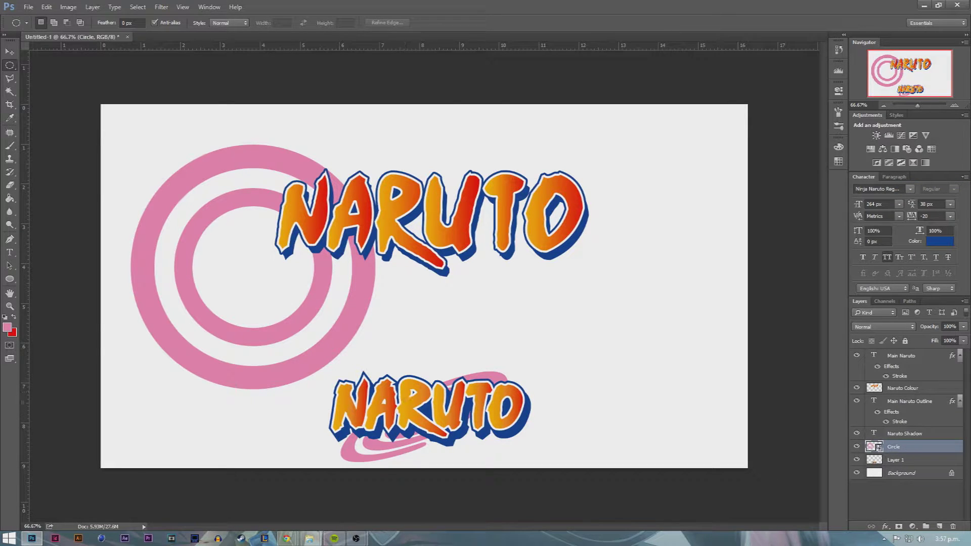
Step: Move the Circle rings behind the top NARUTO, then skew, shrink and reposition them into a tilted swirl
{"action": "left_click", "coordinate": [9, 53]}
{"action": "left_click_drag", "start_coordinate": [219, 215], "coordinate": [397, 159]}
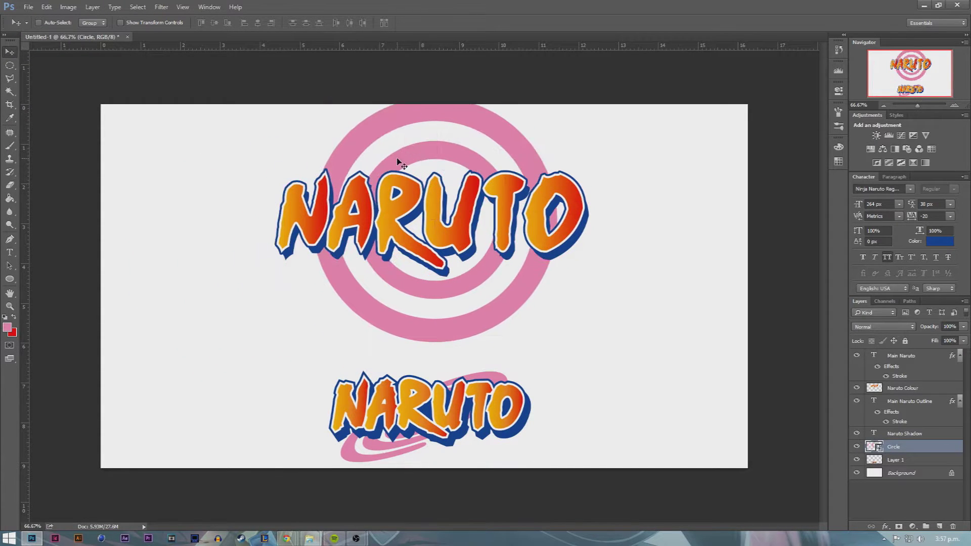
{"action": "key", "text": "ctrl+t"}
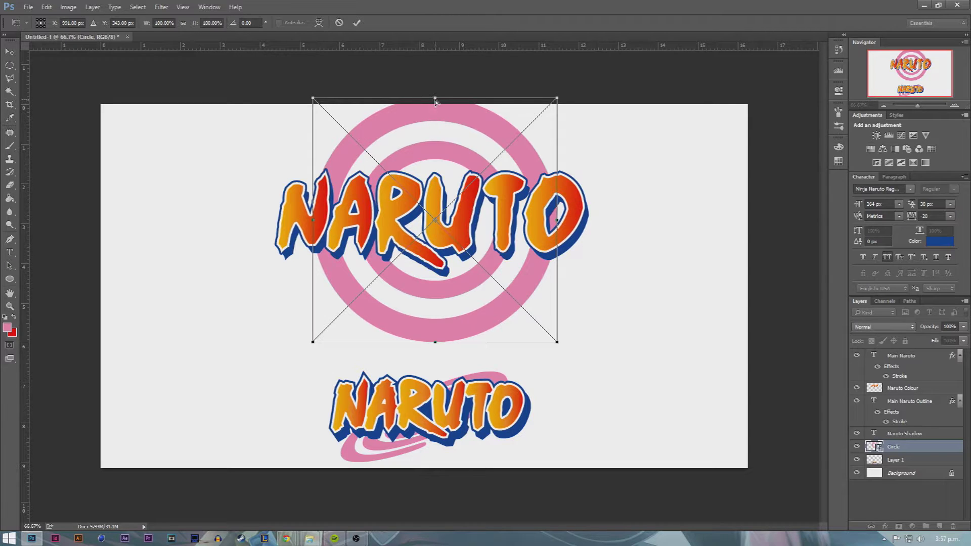
{"action": "left_click_drag", "start_coordinate": [436, 101], "coordinate": [700, 165]}
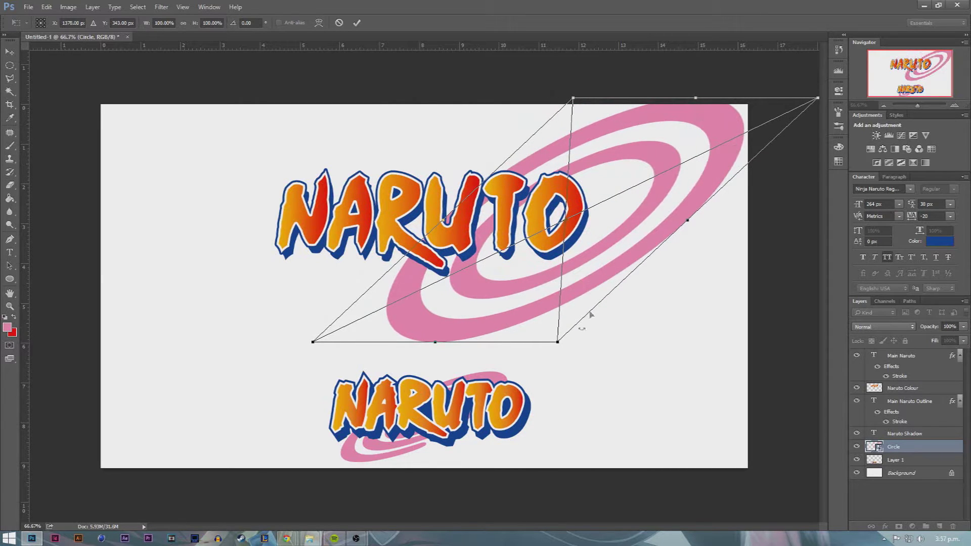
{"action": "left_click_drag", "start_coordinate": [559, 344], "coordinate": [562, 279]}
{"action": "left_click_drag", "start_coordinate": [567, 239], "coordinate": [433, 273]}
{"action": "key", "text": "Return"}
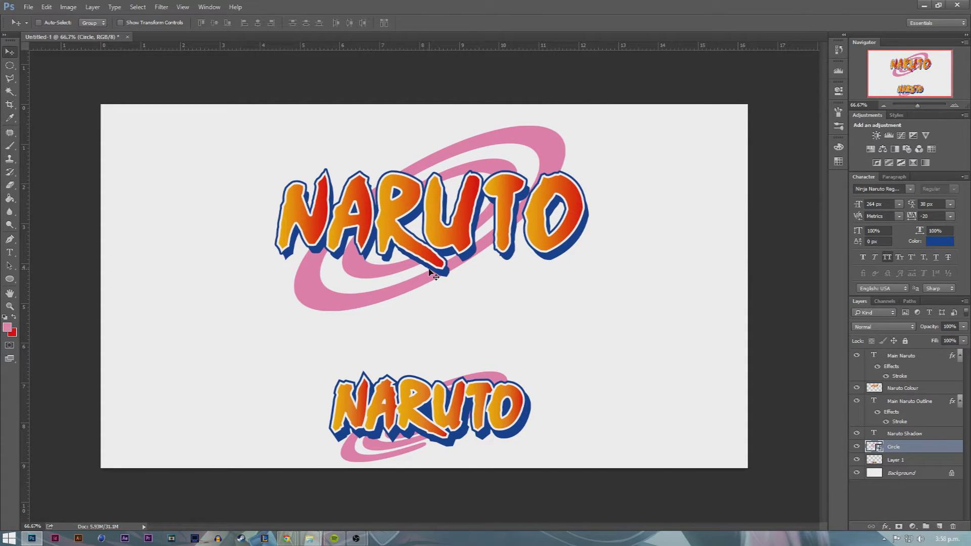